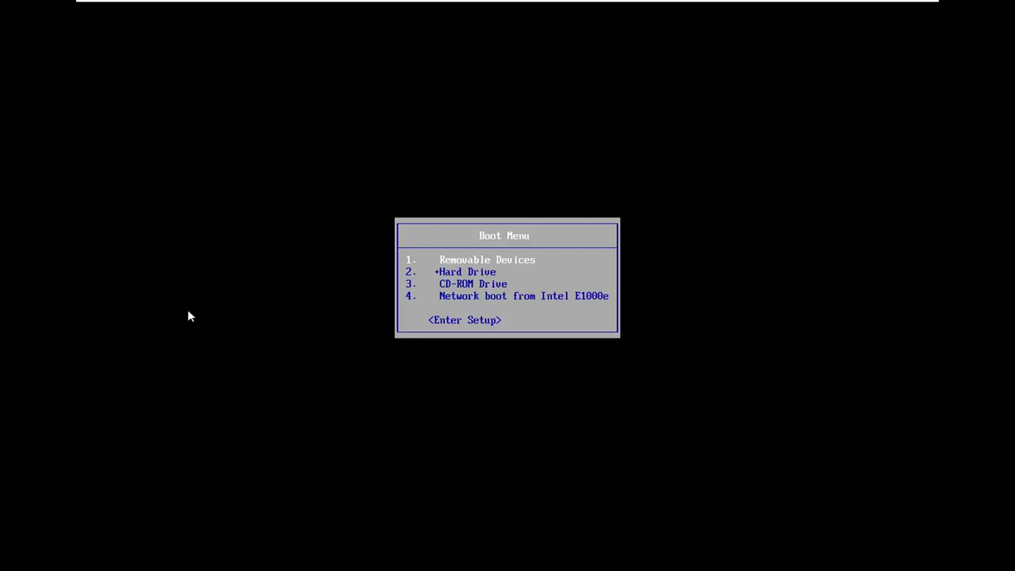
Step: Boot the computer from the CD-ROM drive into the Windows installation disc
click(403, 170)
key(Down)
key(Down)
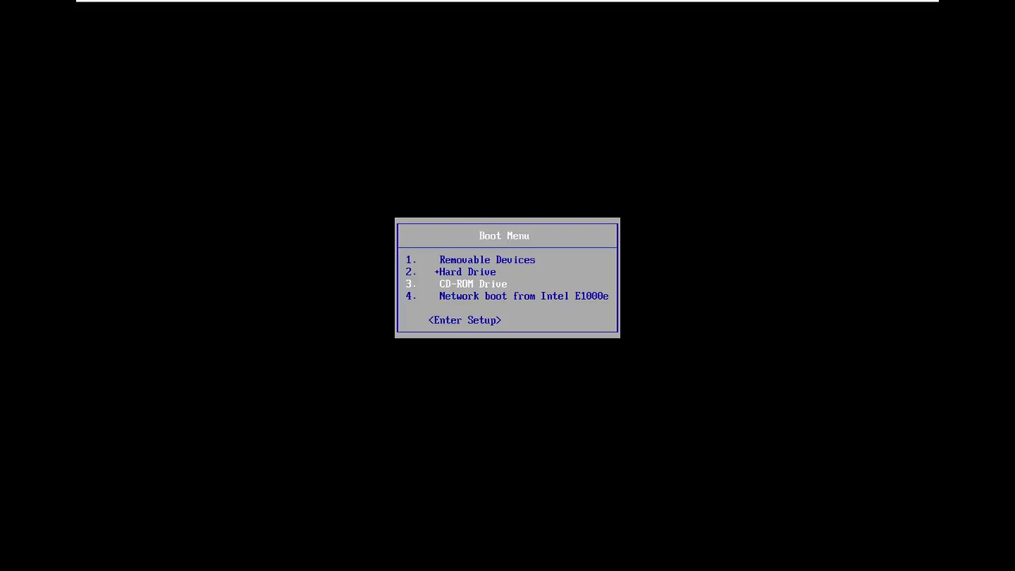
key(Return)
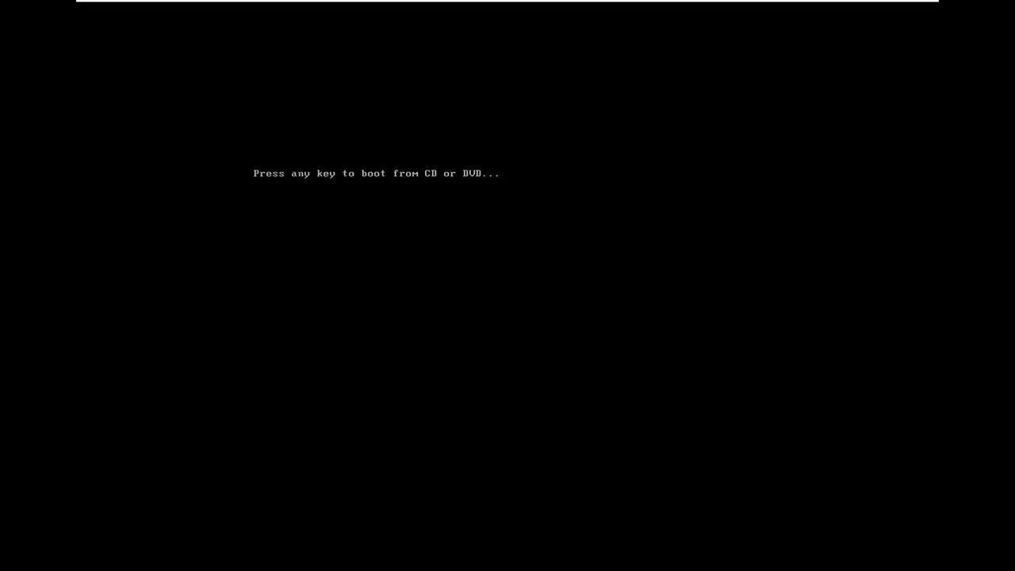
key(Return)
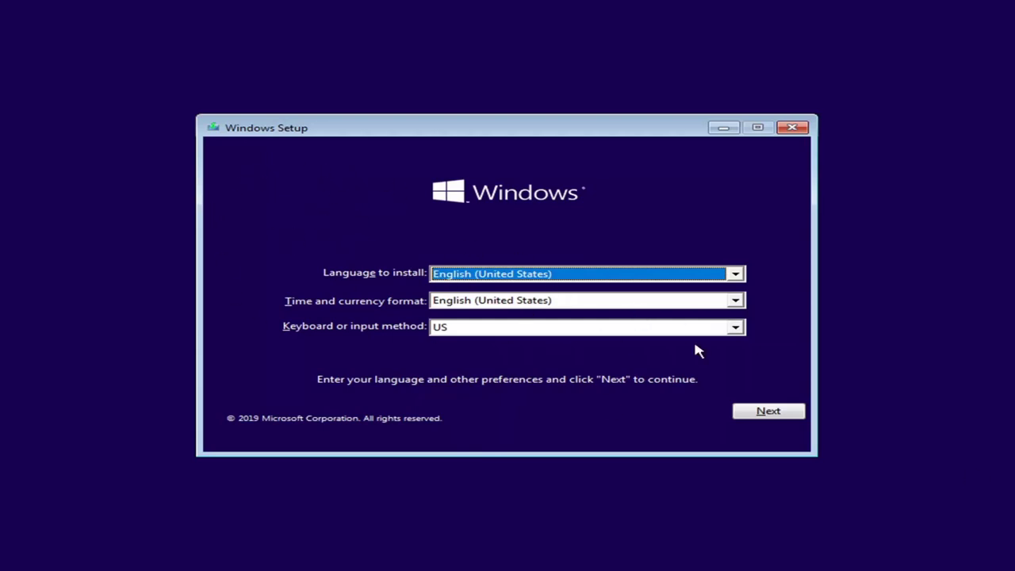
Step: Accept the setup language defaults and open System Restore for Windows 10 through the computer repair options
click(759, 417)
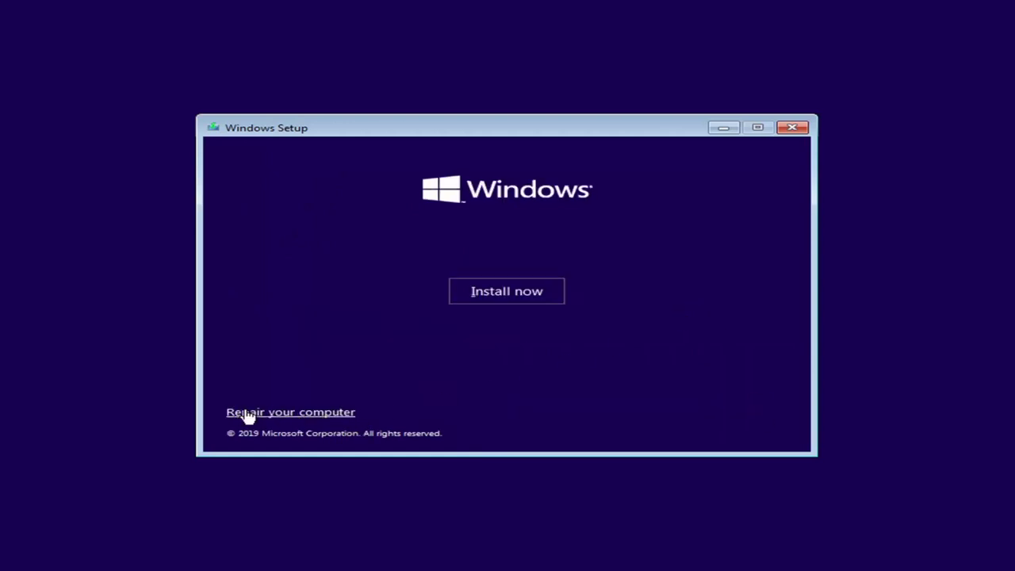
click(283, 410)
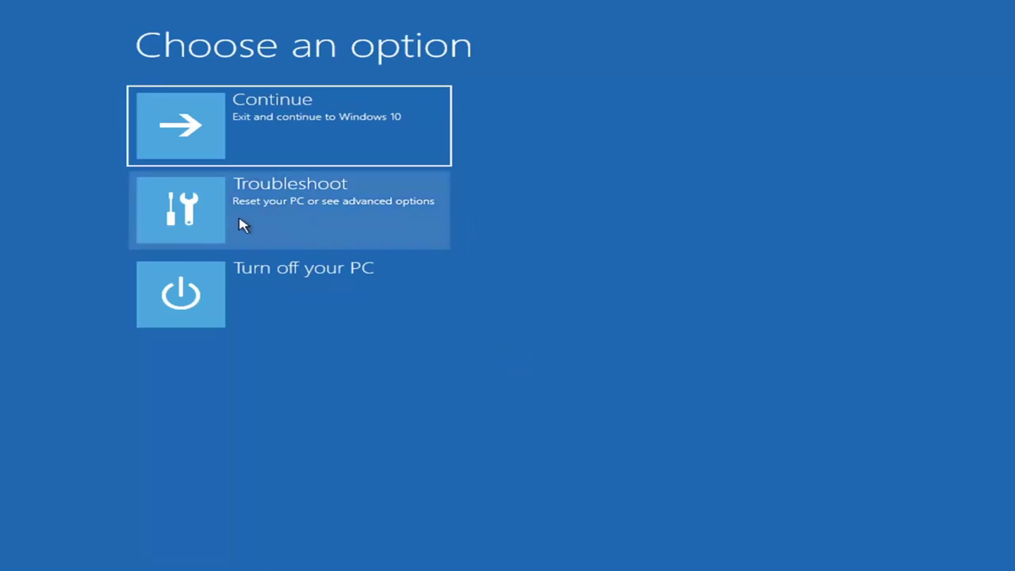
click(310, 225)
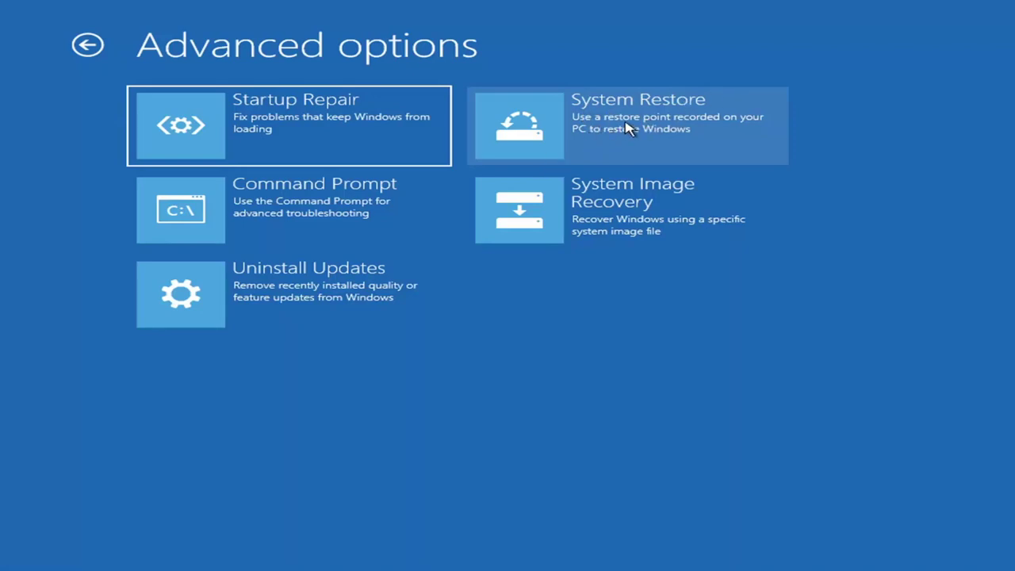
click(595, 116)
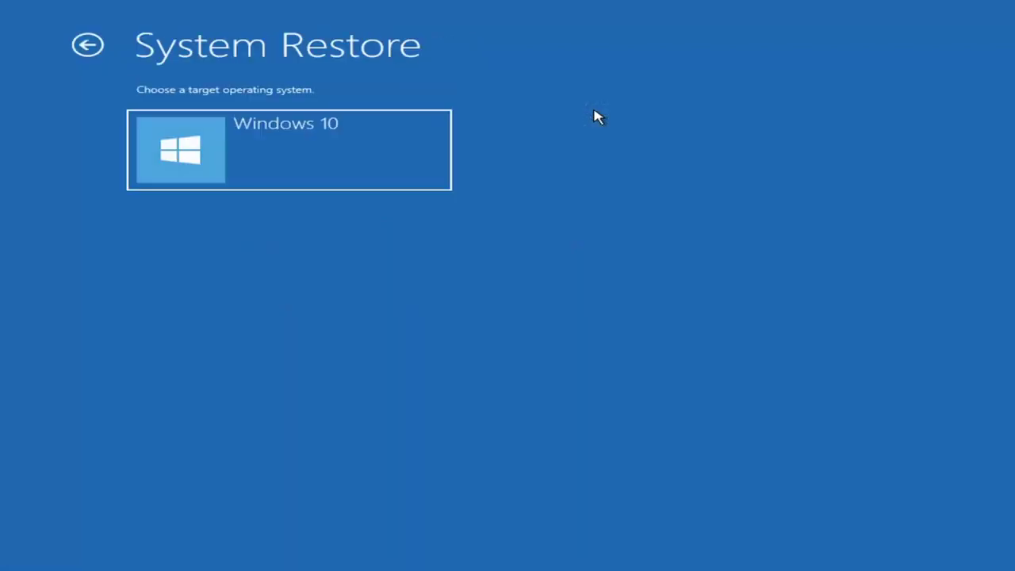
click(238, 152)
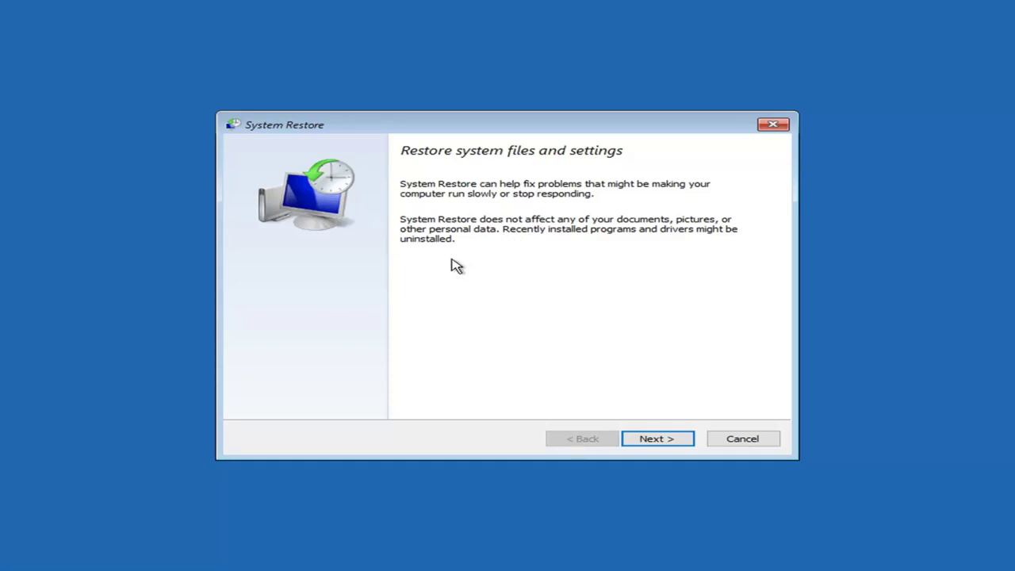
Step: Restore the computer to the Before Updates restore point, restart it and dismiss the completion notice
click(656, 442)
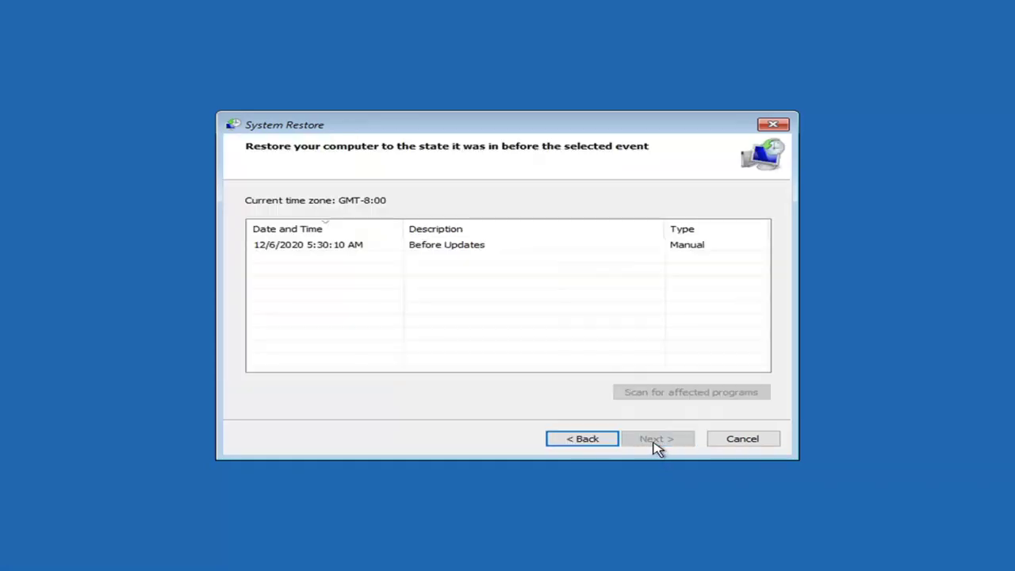
click(289, 245)
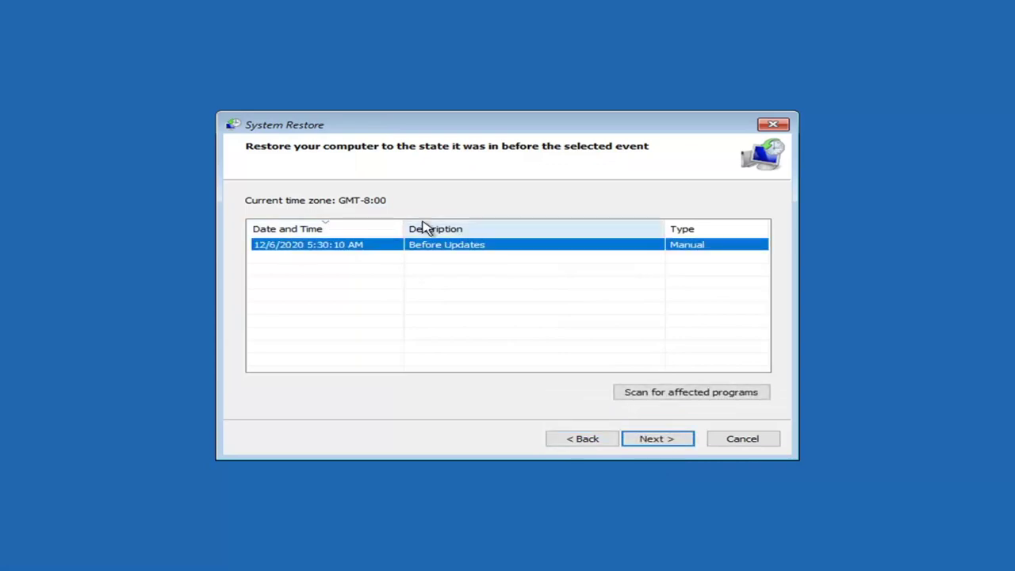
click(650, 441)
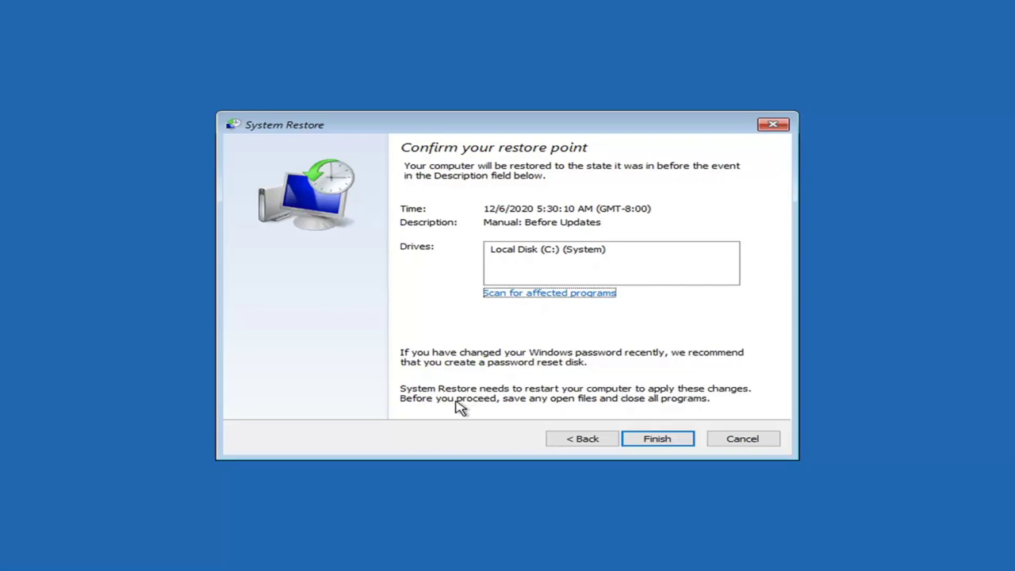
click(655, 444)
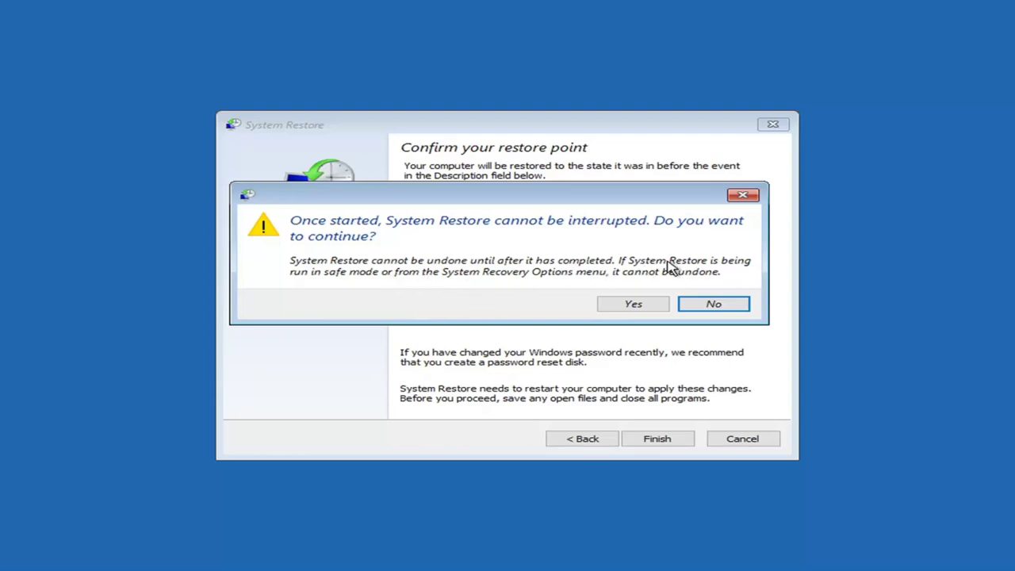
click(634, 306)
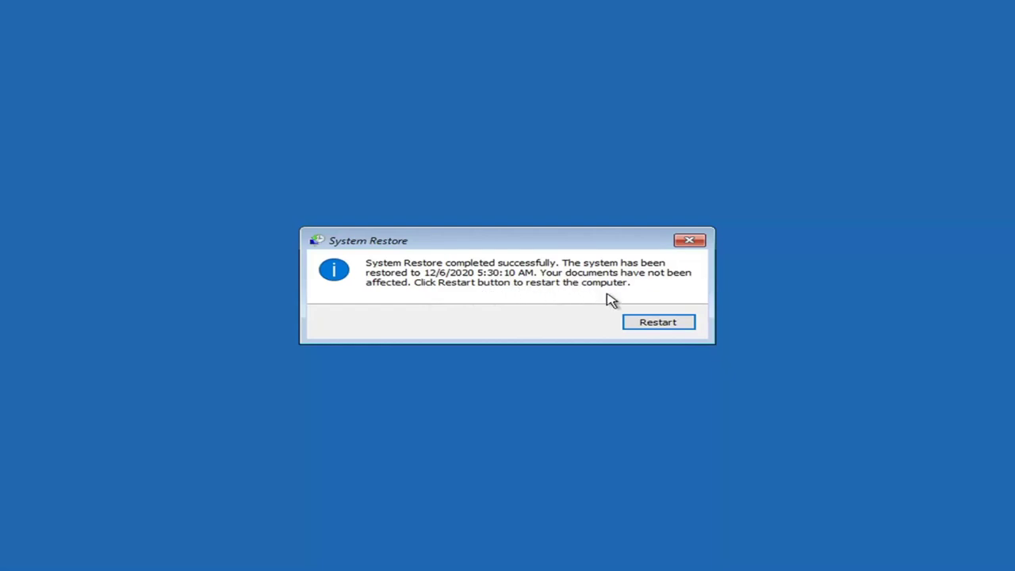
click(655, 327)
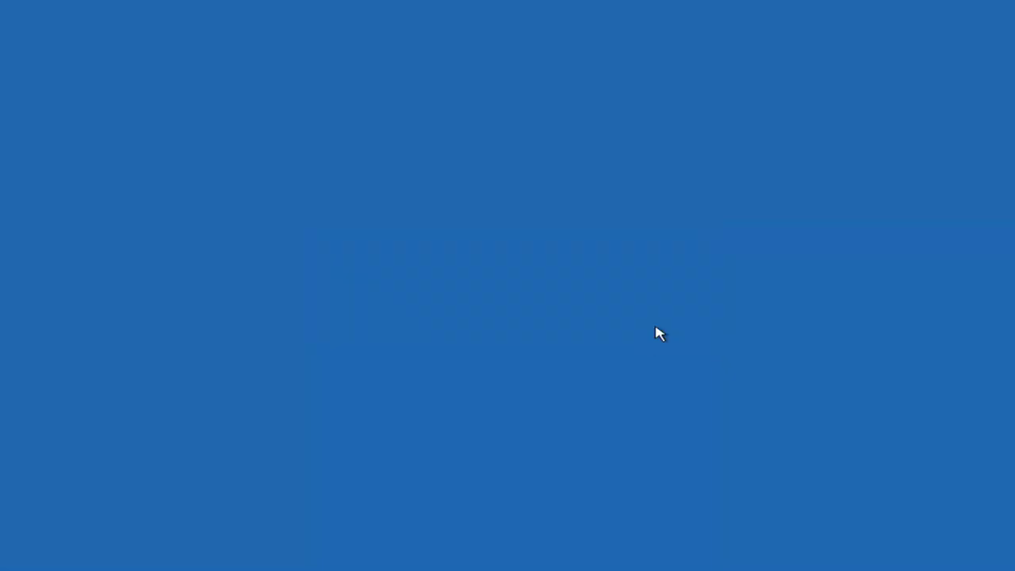
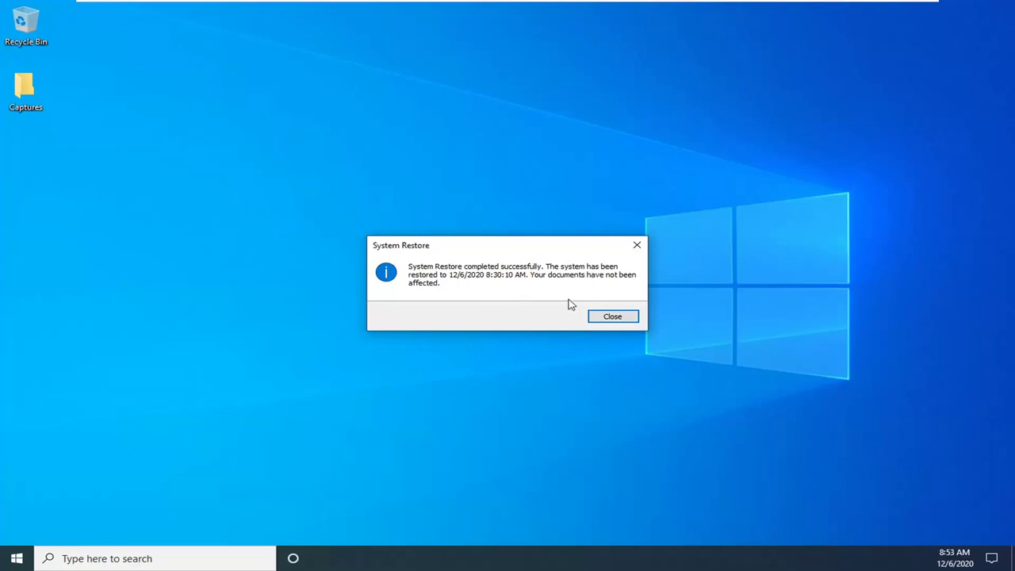
click(611, 319)
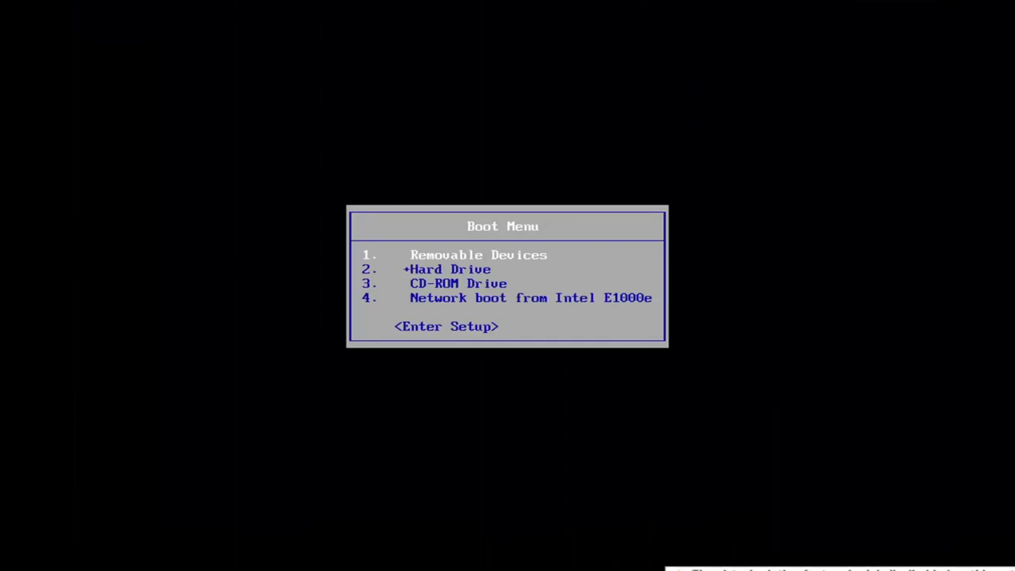
Step: Boot from the CD-ROM drive again to load Windows Setup
key(Down)
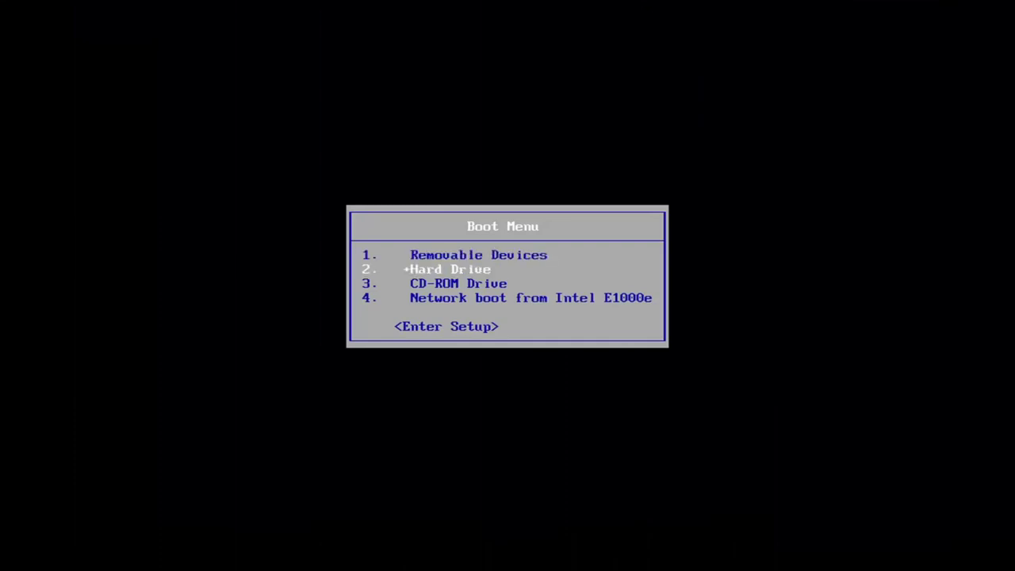
key(Down)
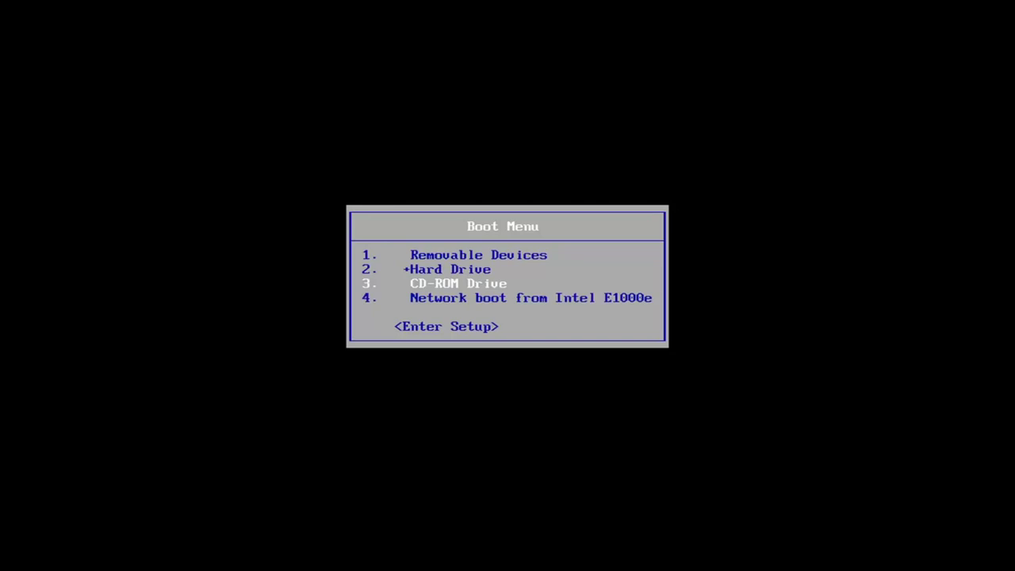
key(Return)
key(Return)
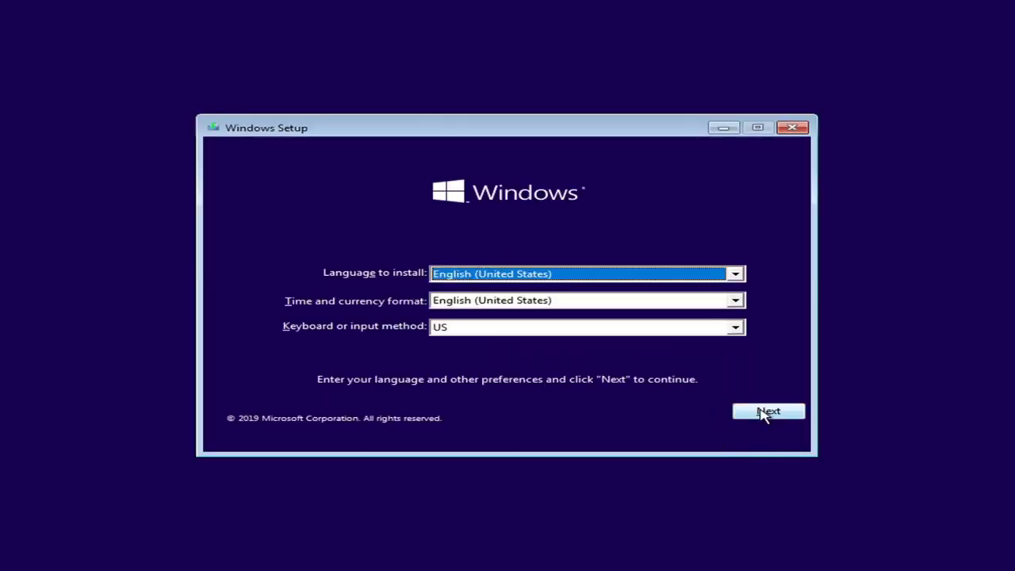
Step: Keep the setup language defaults and run Startup Repair on Windows 10 from the computer repair options
click(761, 412)
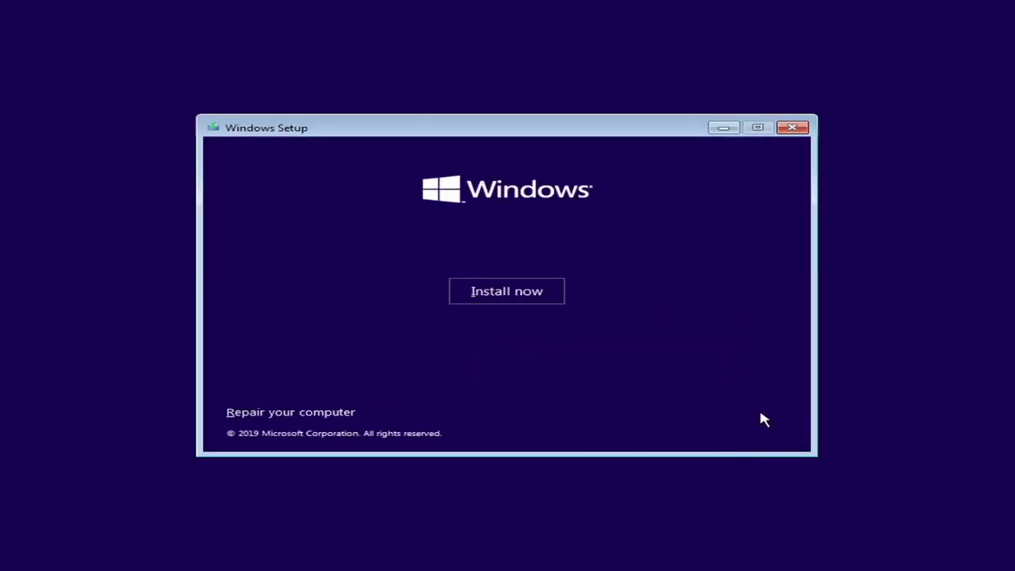
click(288, 418)
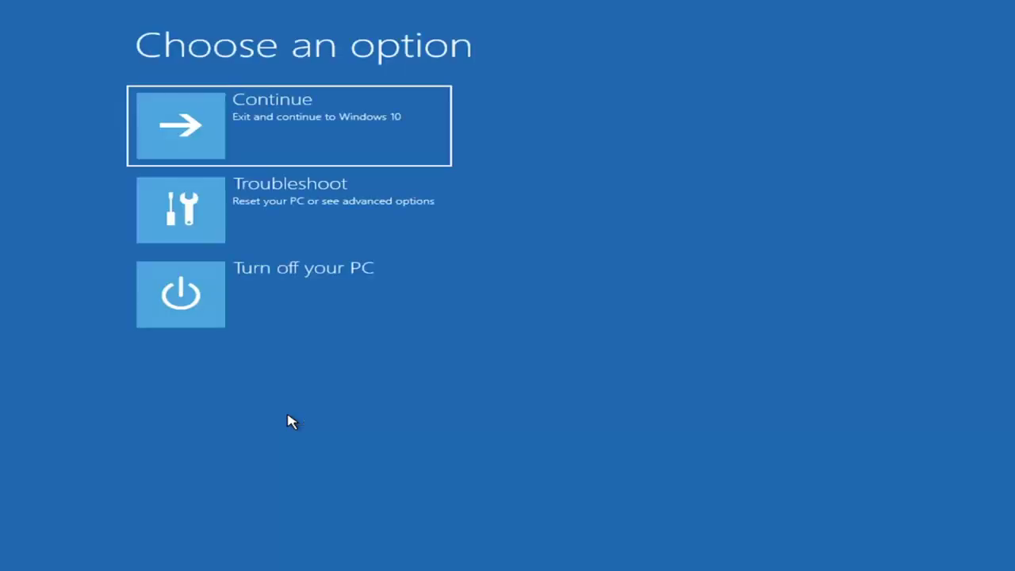
click(233, 216)
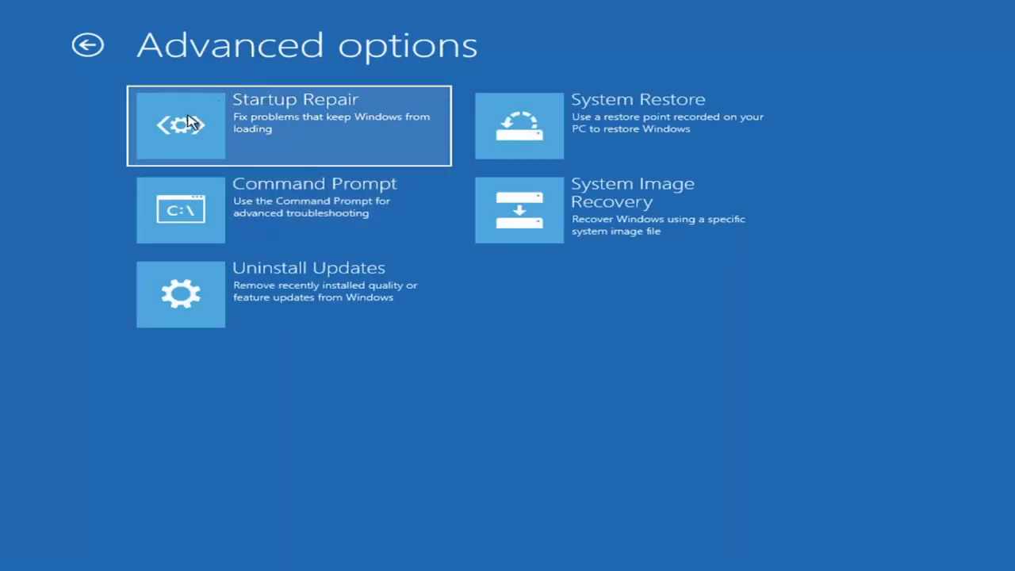
click(269, 137)
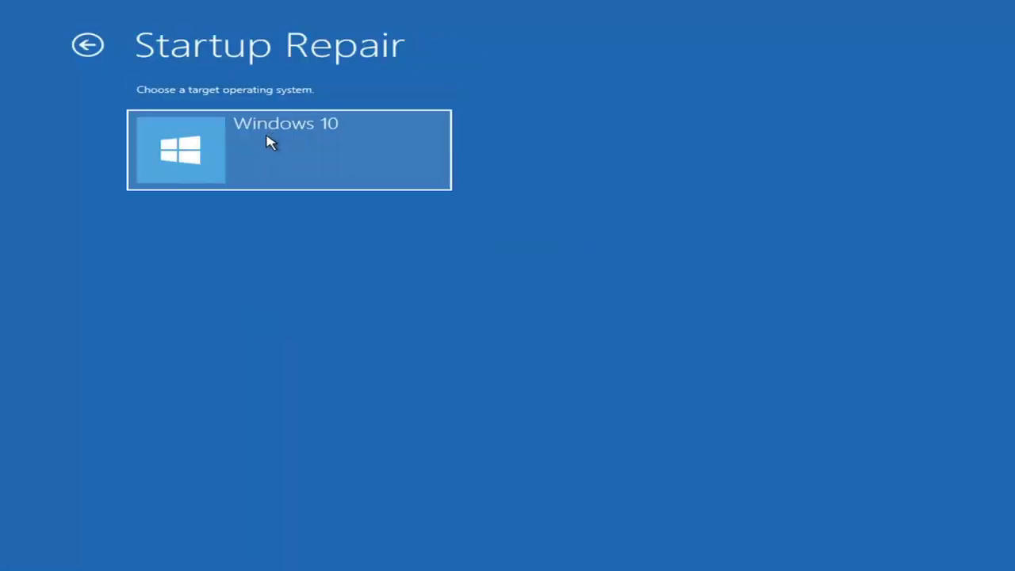
click(286, 139)
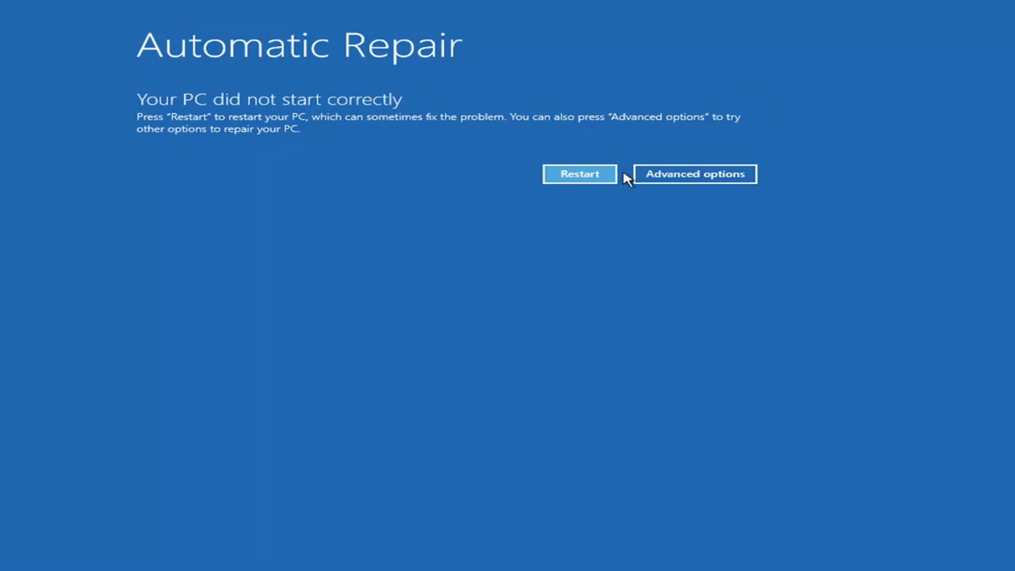
Step: Review the Uninstall Updates choices in the advanced troubleshooting options and return to the advanced options
click(565, 179)
click(695, 179)
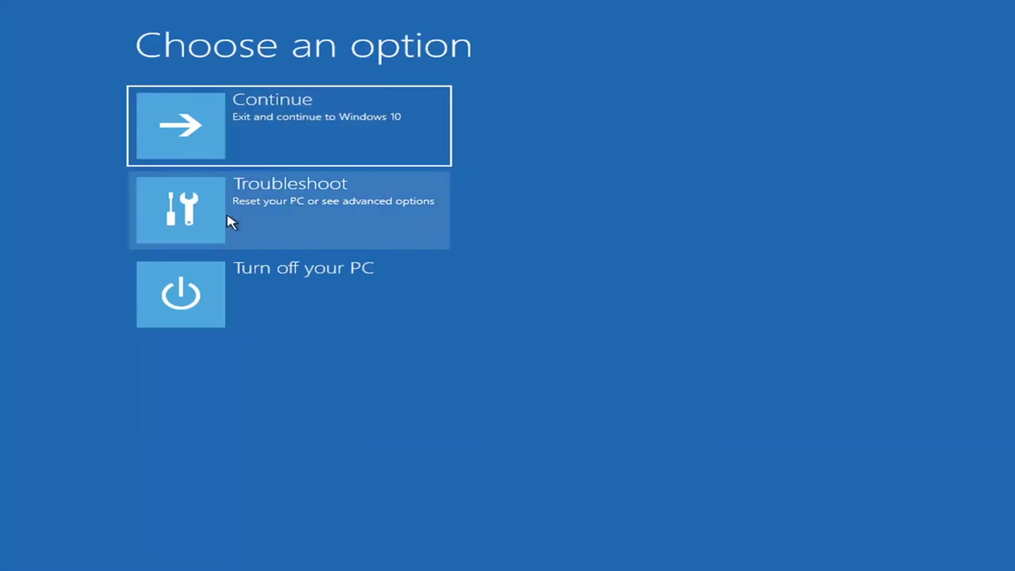
click(266, 212)
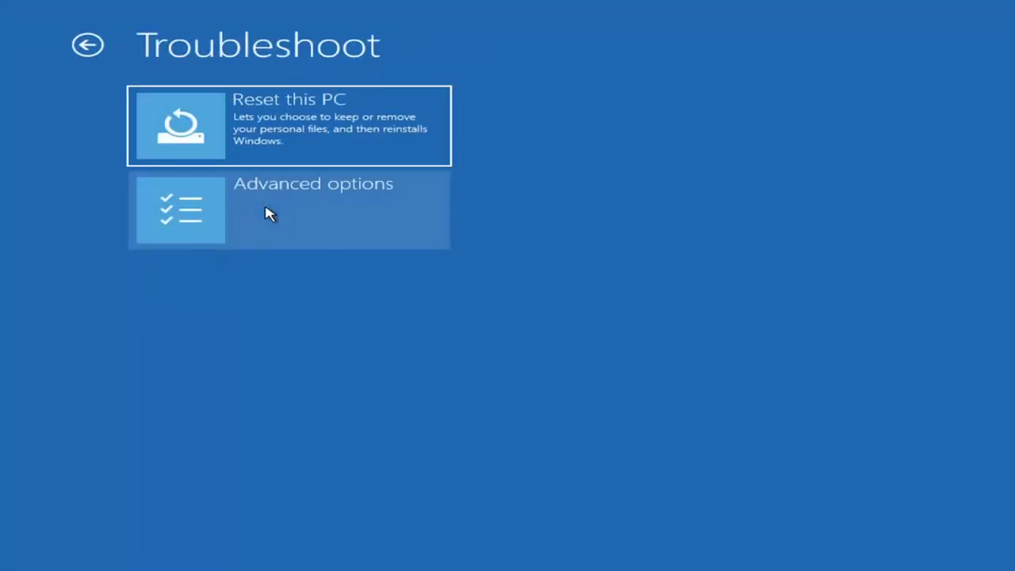
click(236, 221)
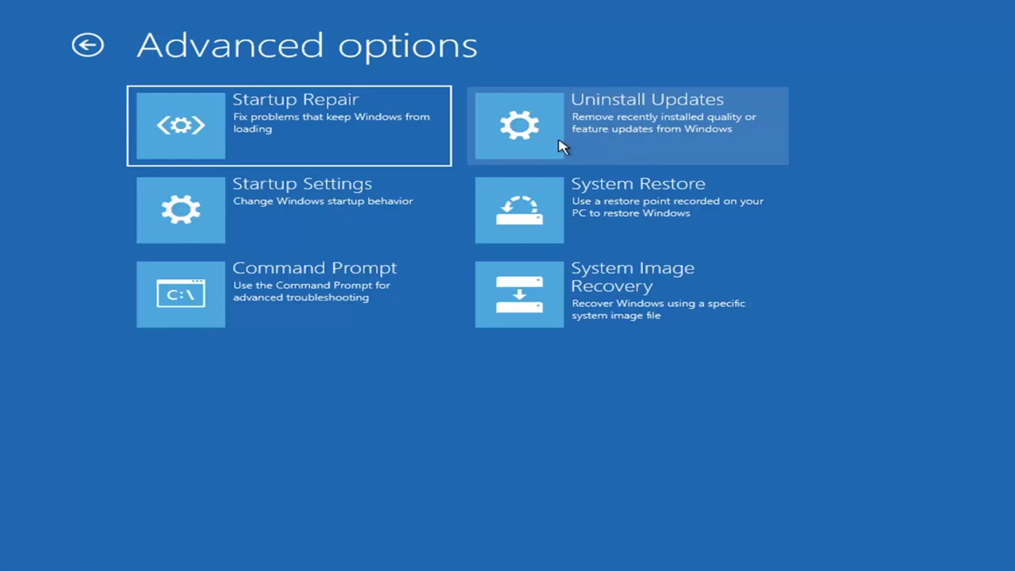
click(652, 136)
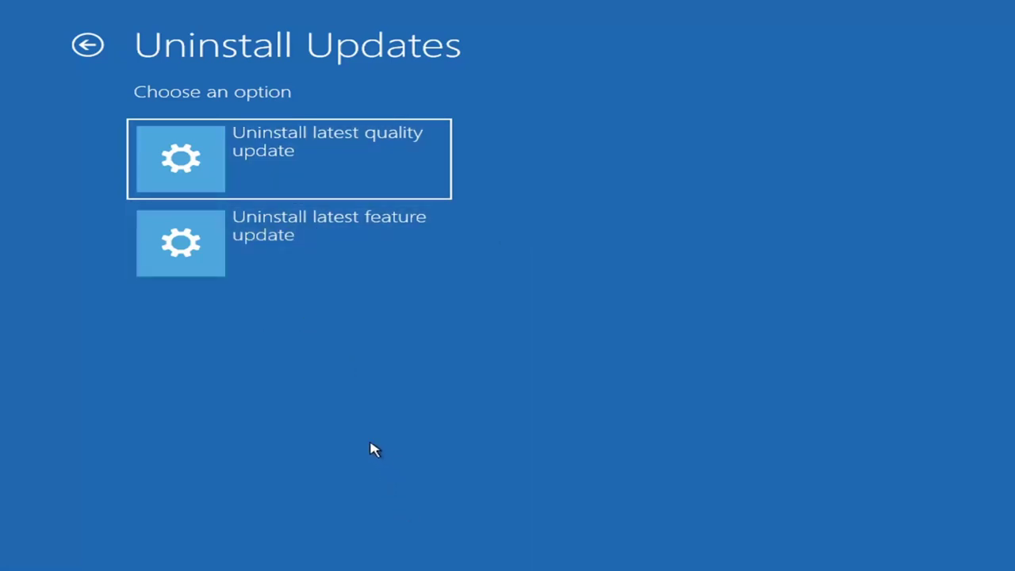
click(87, 45)
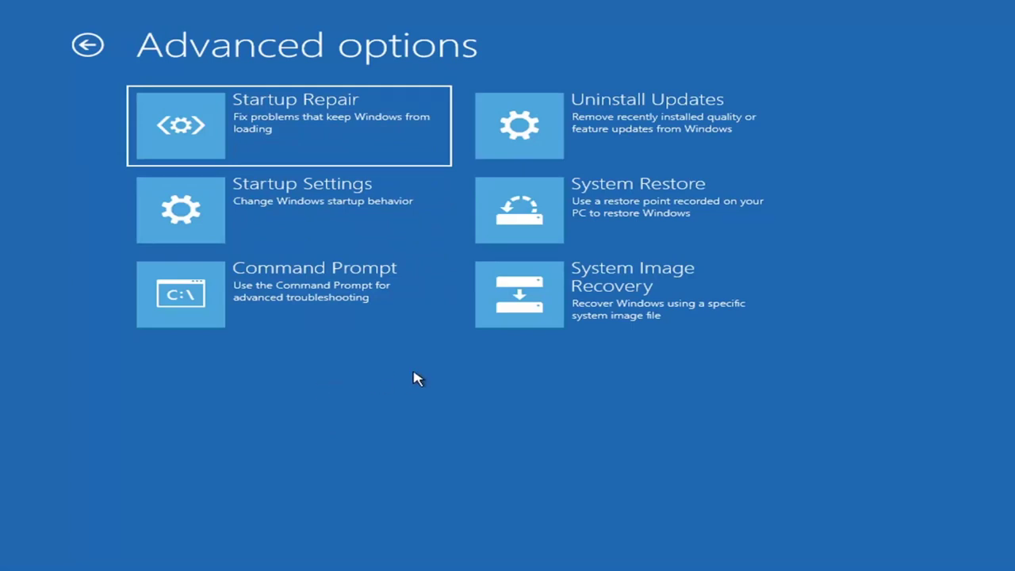
Step: Open System Image Recovery, choose the listed account and submit the account password
click(593, 306)
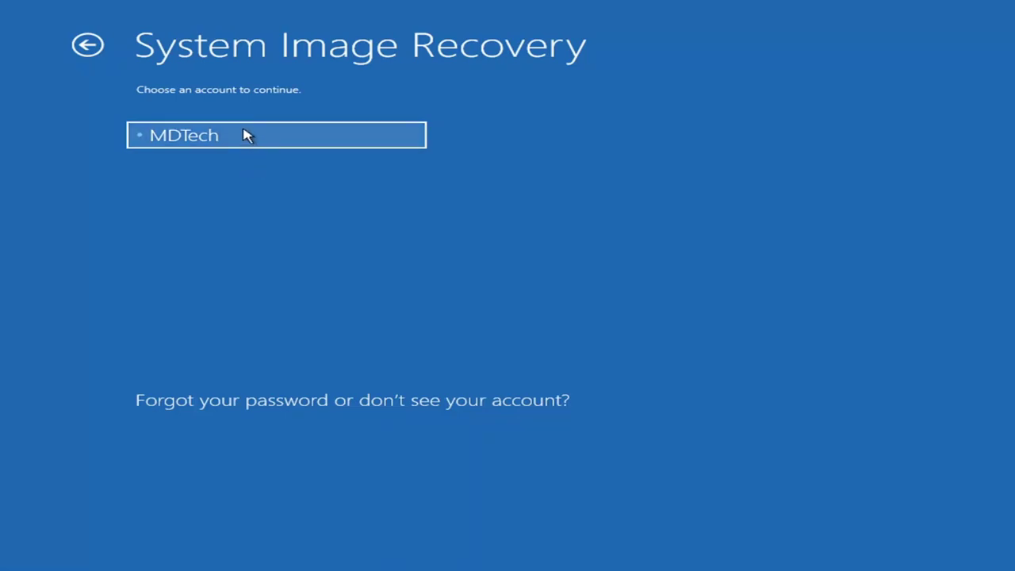
click(194, 139)
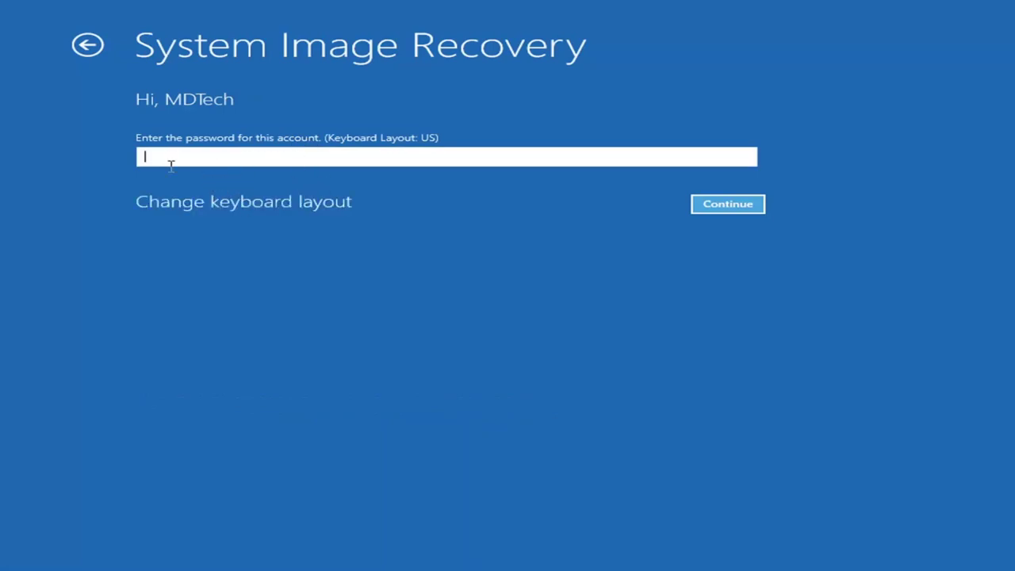
text(•)
click(721, 206)
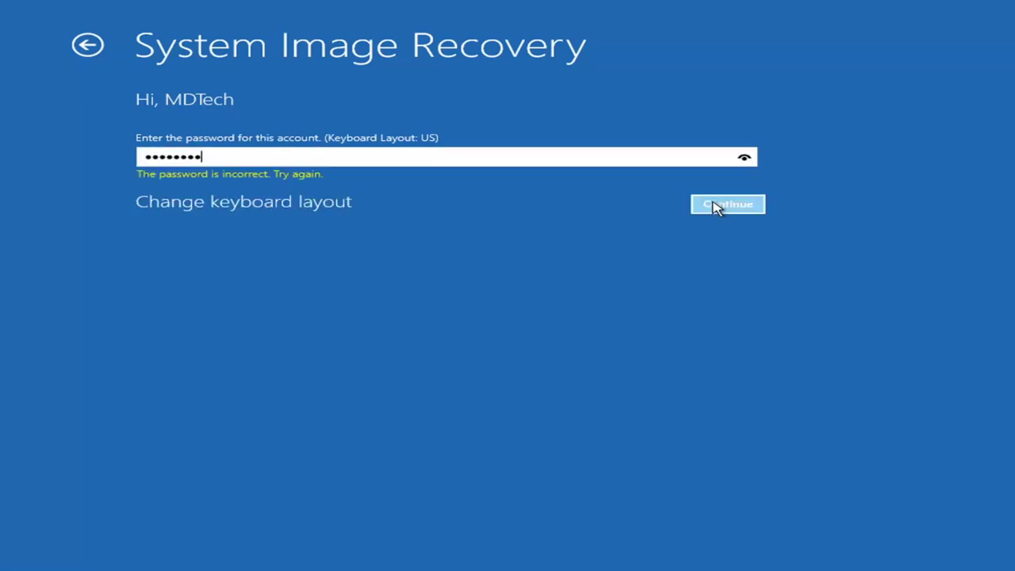
Step: Clear the account password field and continue into System Image Recovery with it left empty
key(ctrl+a)
key(BackSpace)
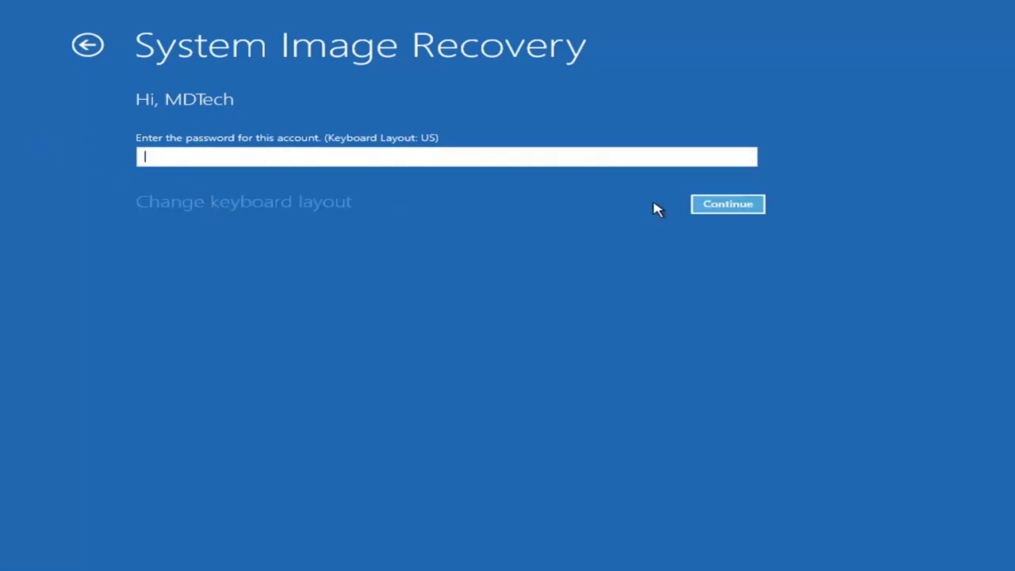
click(729, 208)
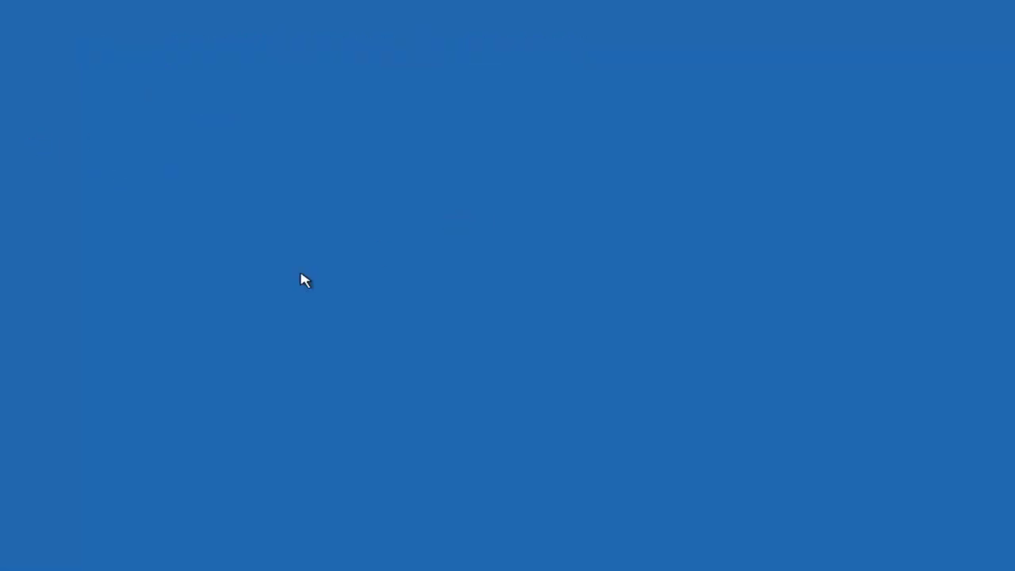
drag(423, 256, 418, 209)
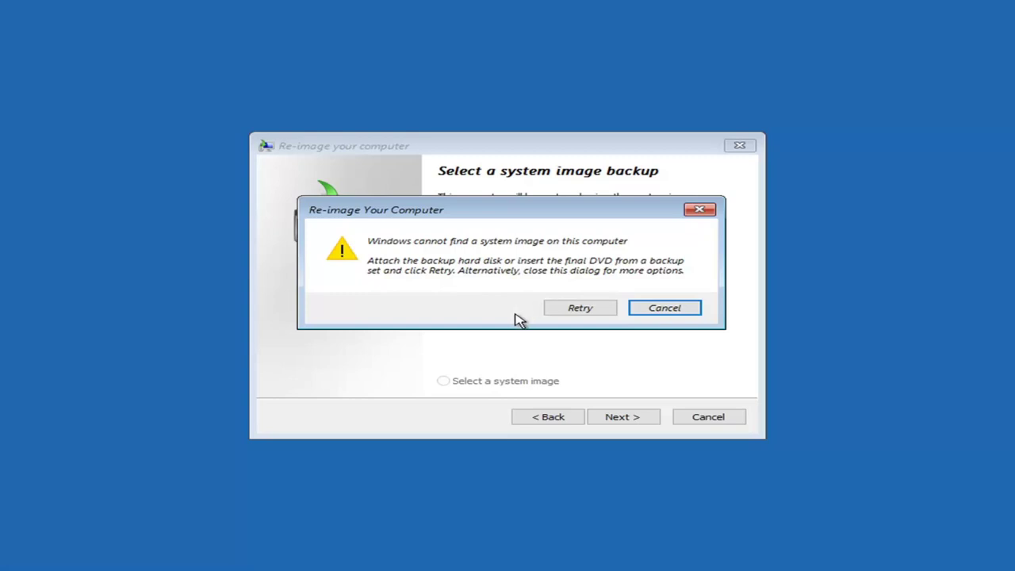
Step: Dismiss the missing system image warning and cancel the re-imaging wizard to return to the recovery options
mouse_move(523, 215)
mouse_down()
mouse_move(524, 425)
mouse_move(527, 202)
mouse_up()
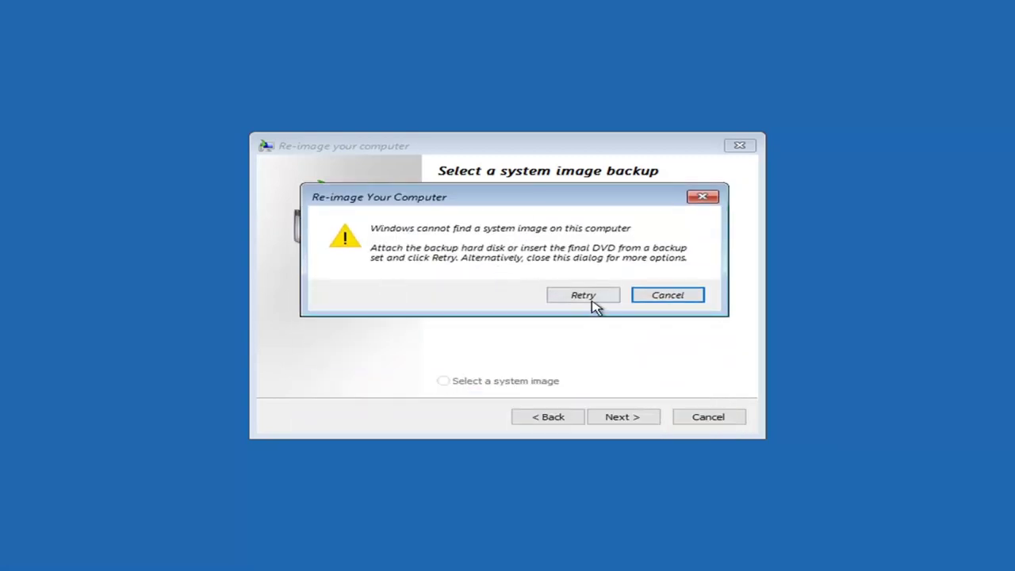
drag(497, 196, 508, 179)
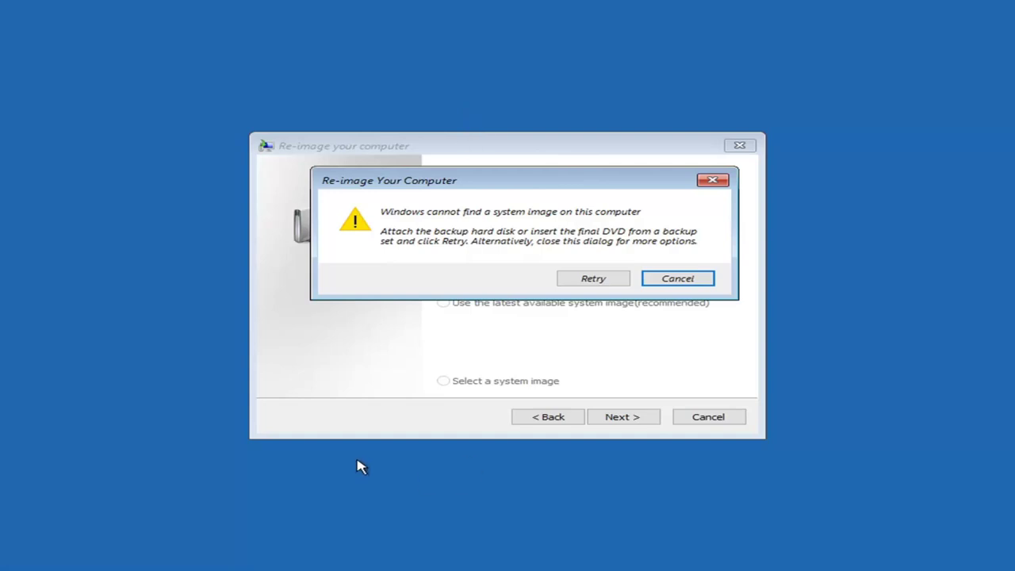
click(714, 181)
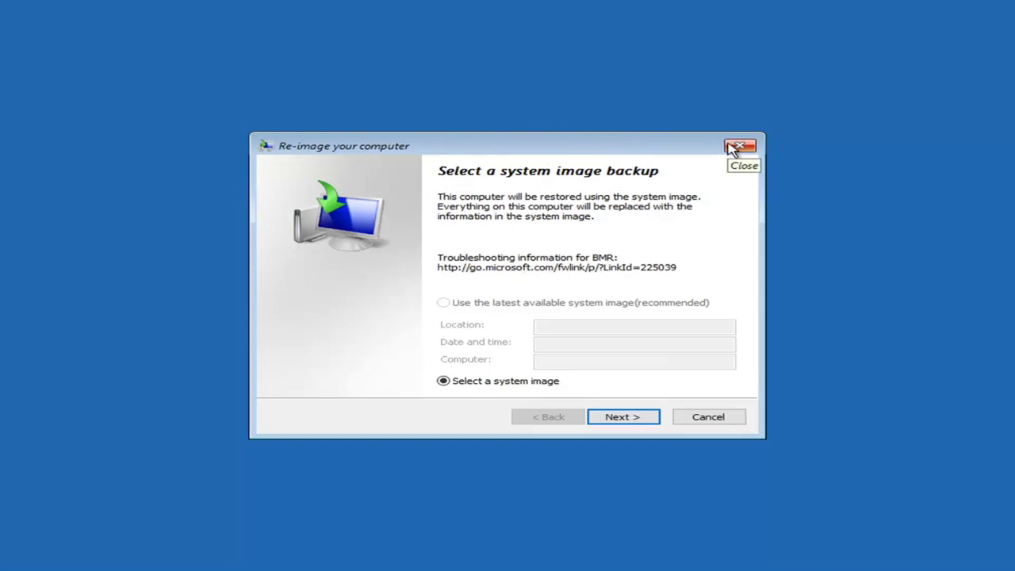
click(708, 418)
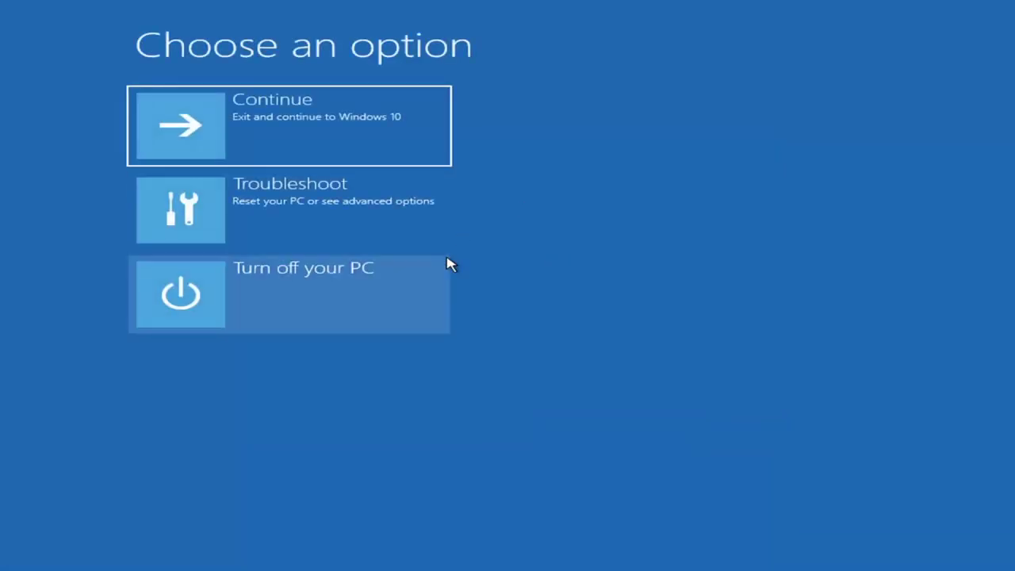
Step: Open Command Prompt from the advanced troubleshooting options
click(238, 210)
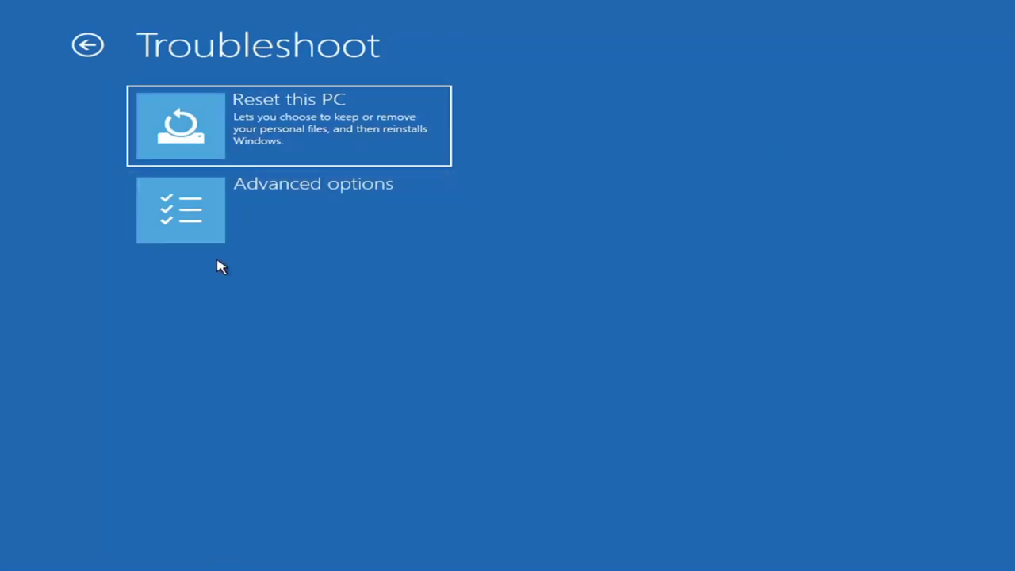
click(248, 223)
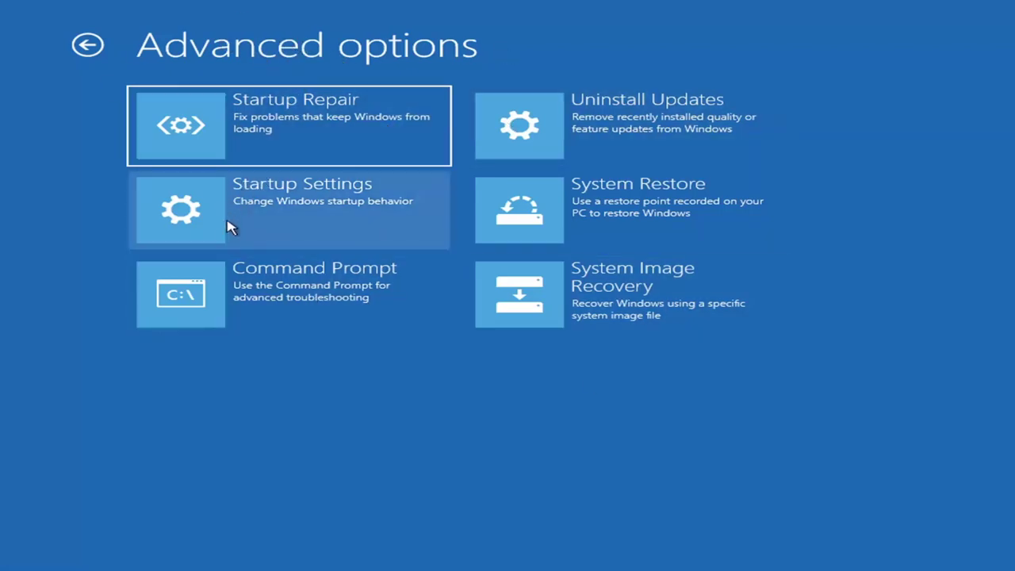
click(289, 297)
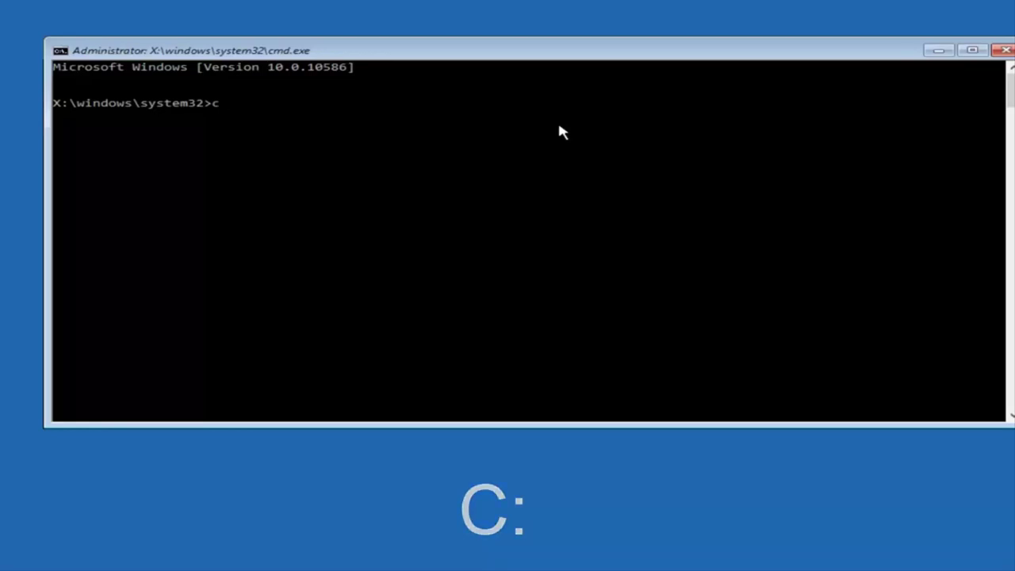
Step: Switch the command prompt to drive C: and list the contents of its root with dir
text(:)
key(Return)
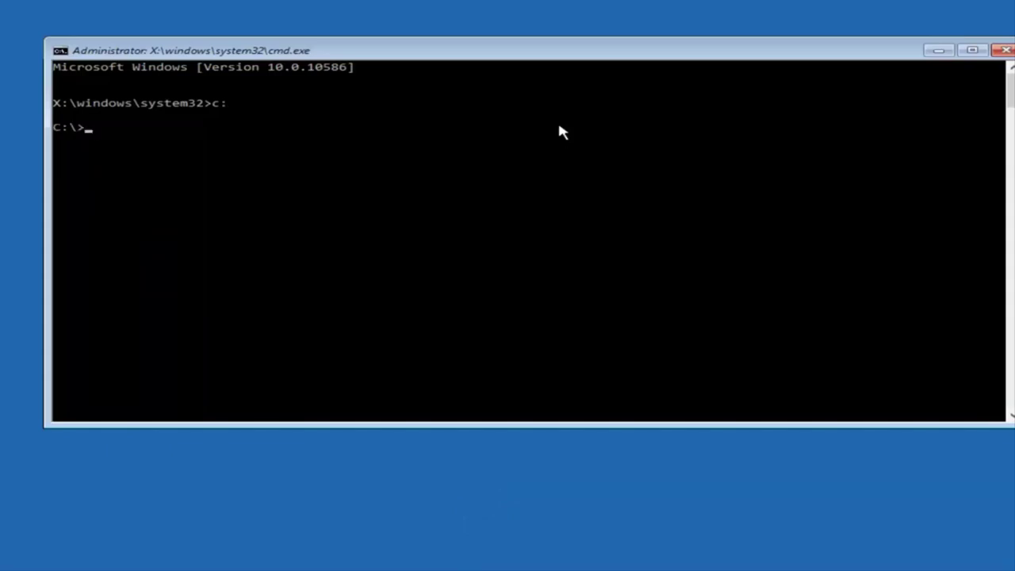
text(dir)
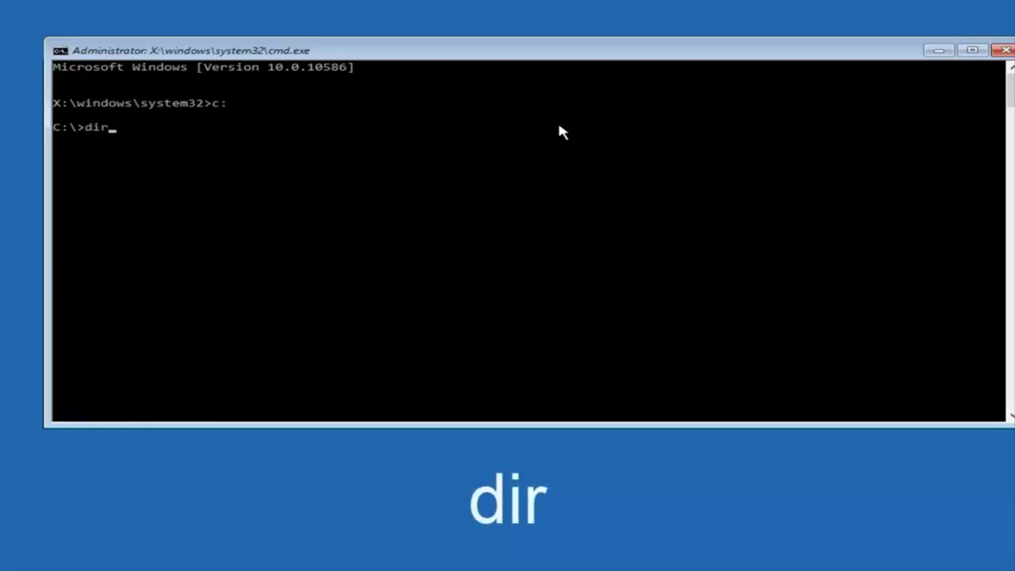
key(Return)
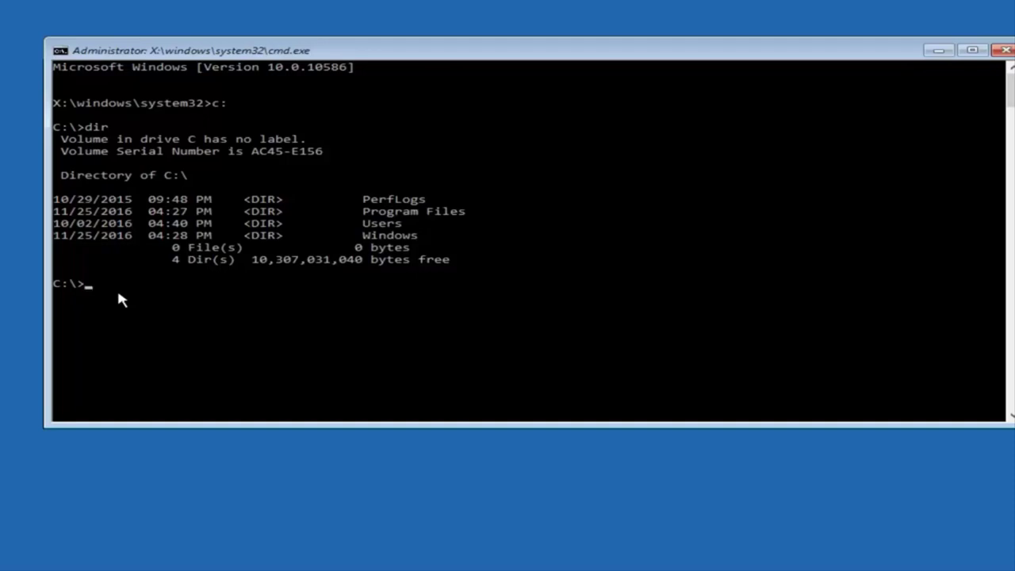
Step: Change the working directory to \windows\system32\config
text(cd \windows\system32\config)
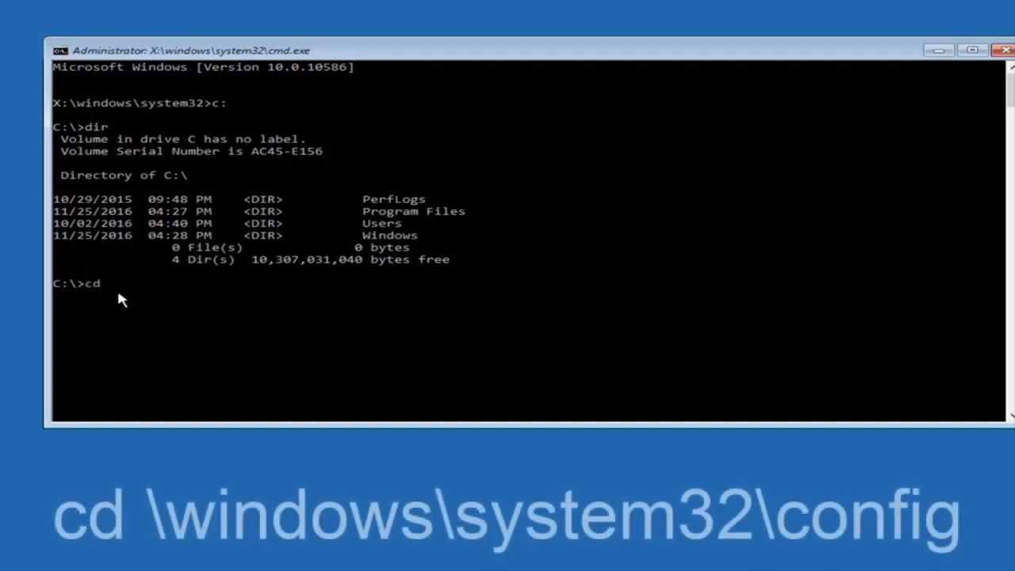
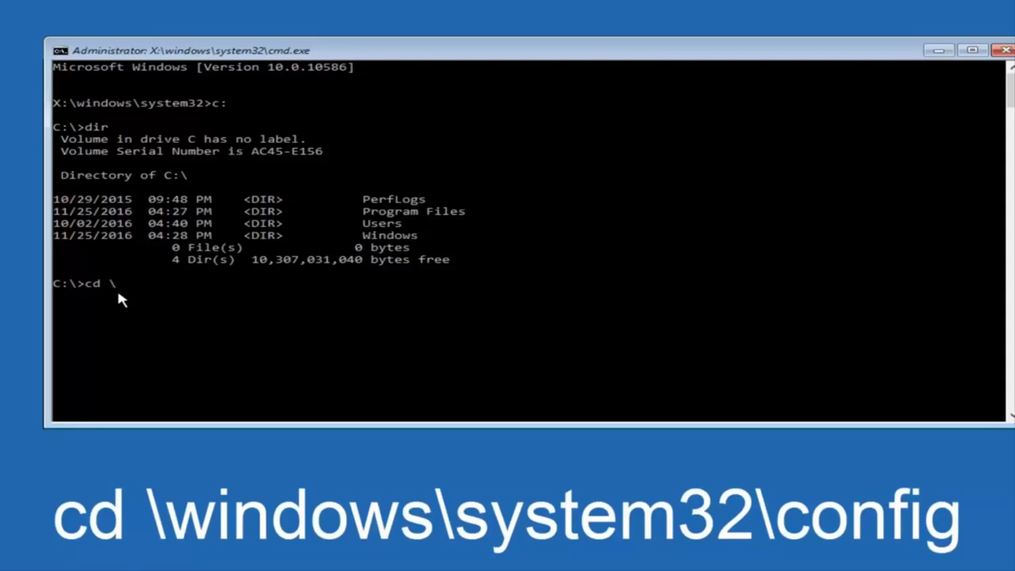
text( \windows\system32\config)
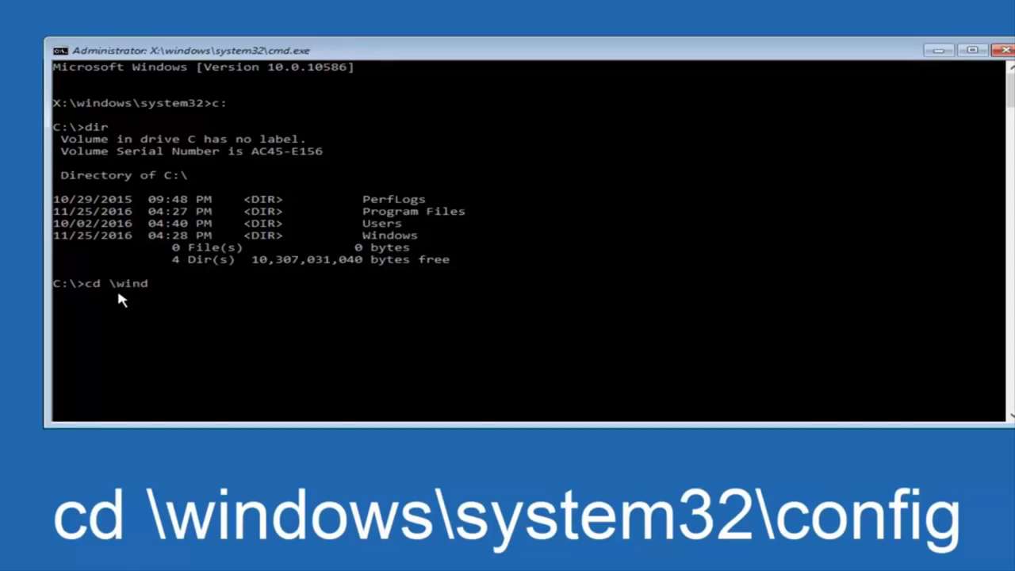
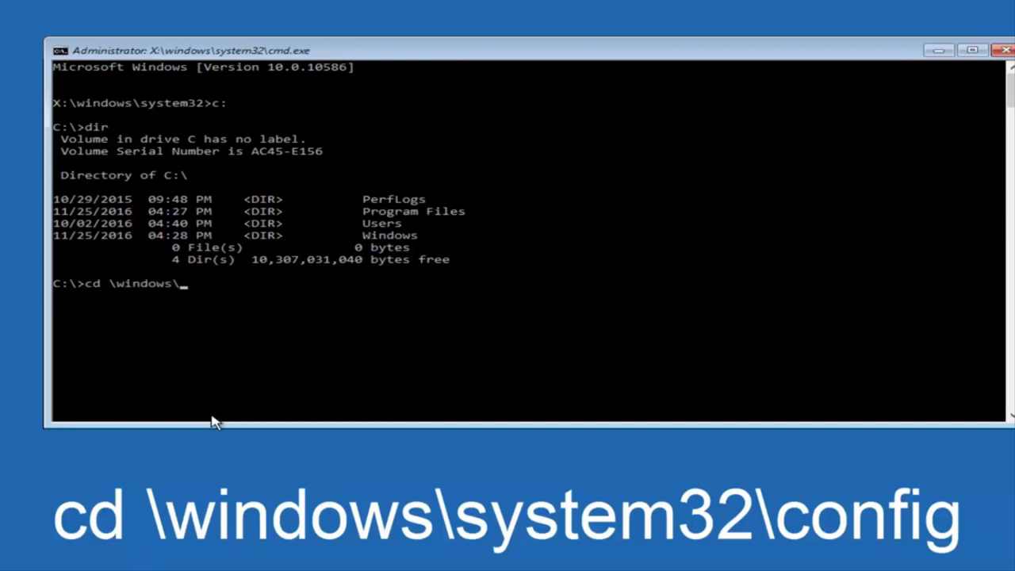
text(\system32\config)
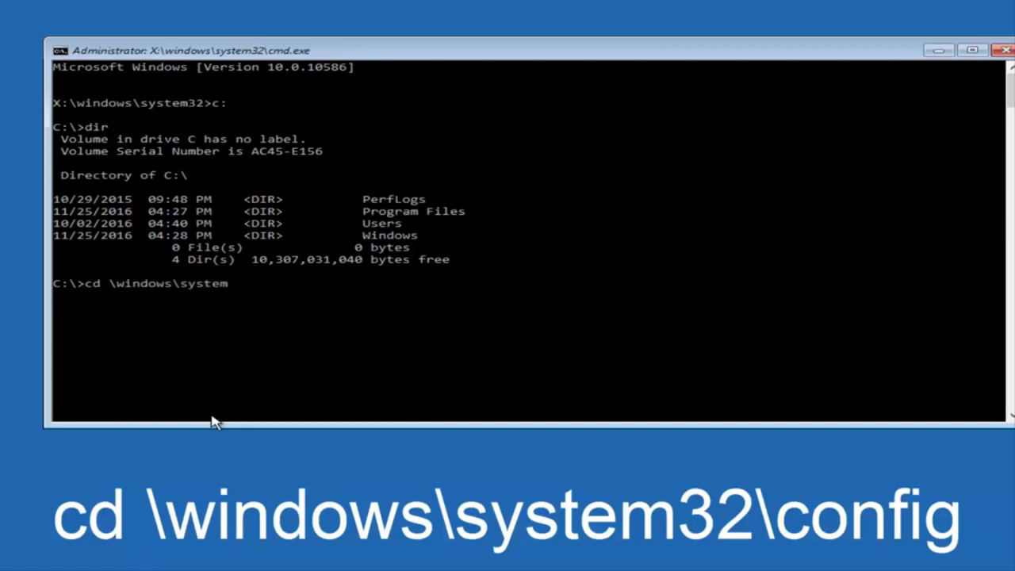
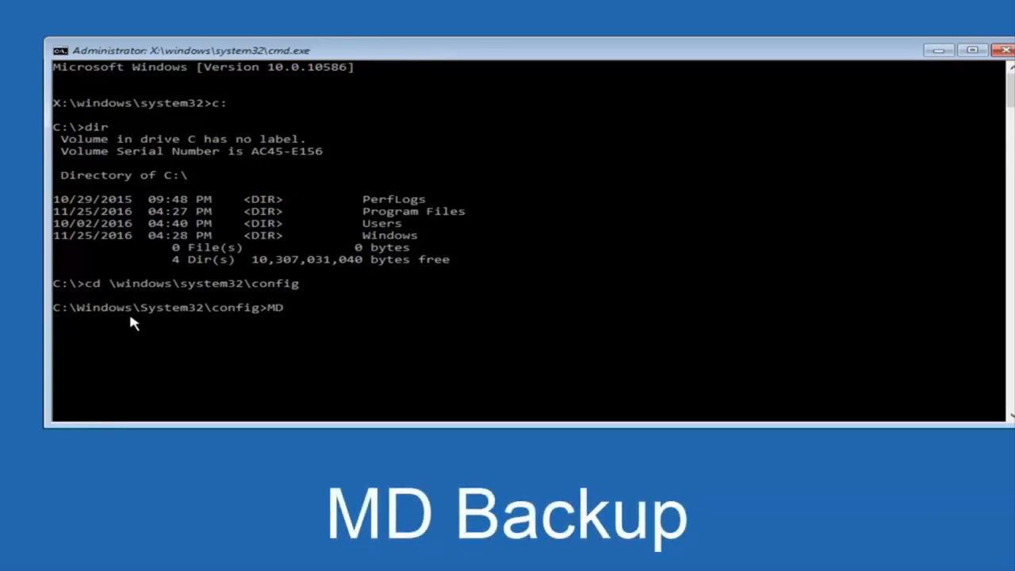
Step: Create a folder named Backup inside config and copy all config files into it with copy *.* backup
text(Backup)
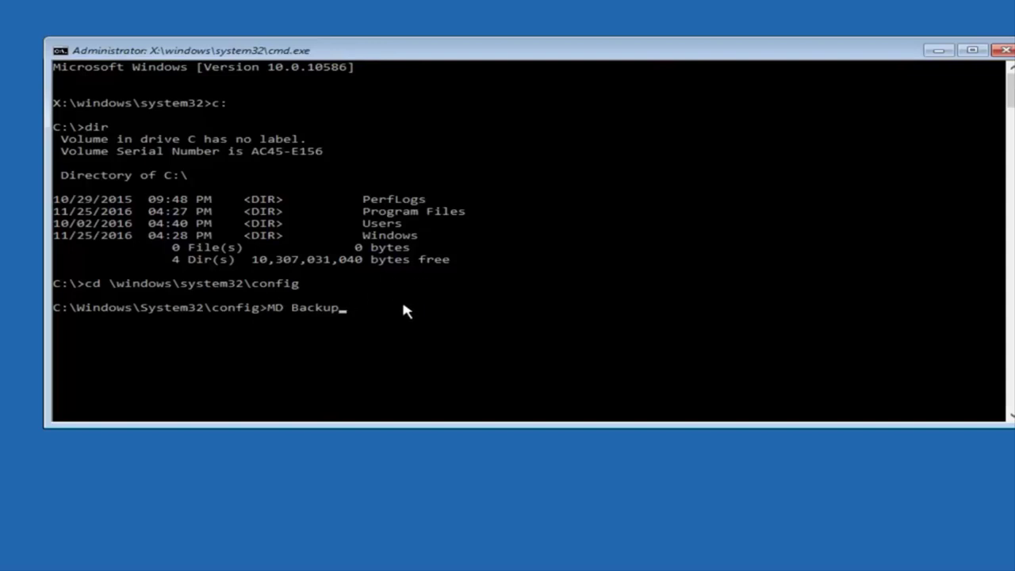
key(Return)
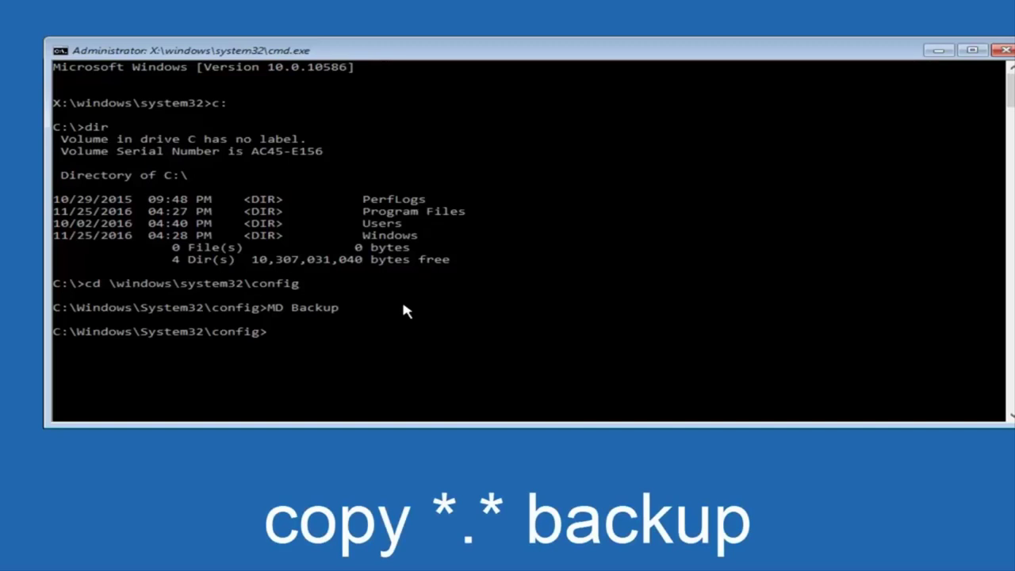
text(copy *)
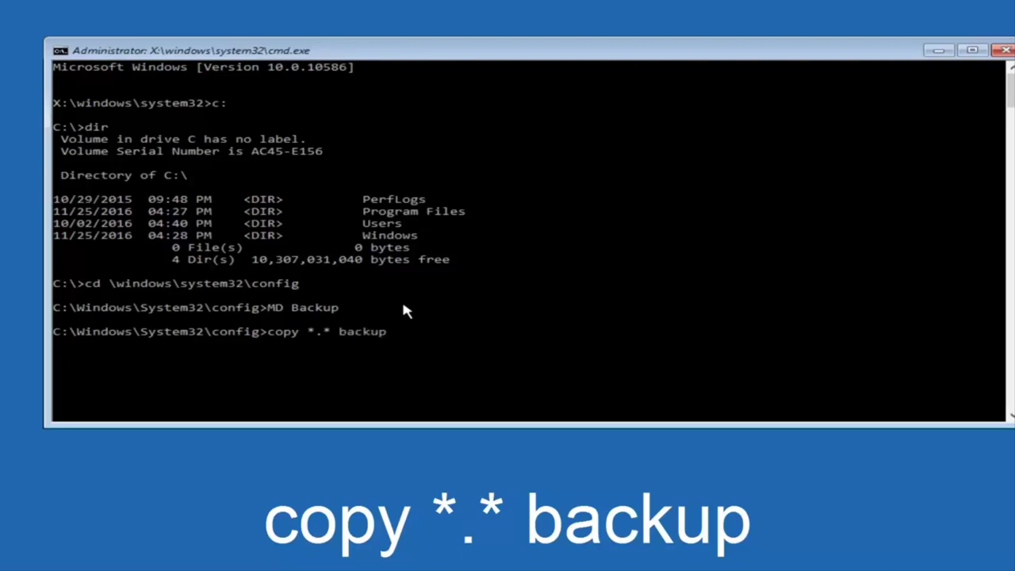
key(Return)
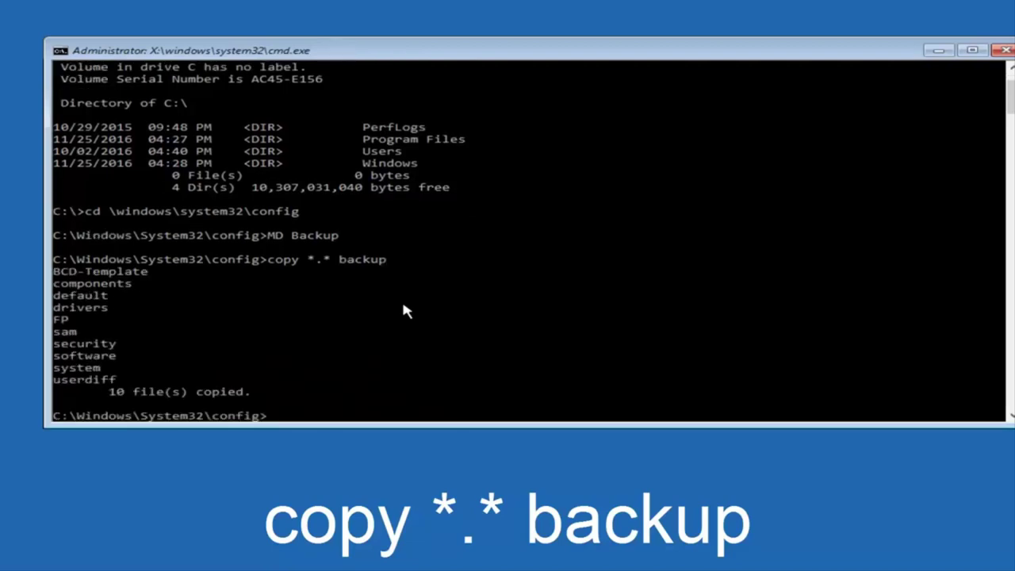
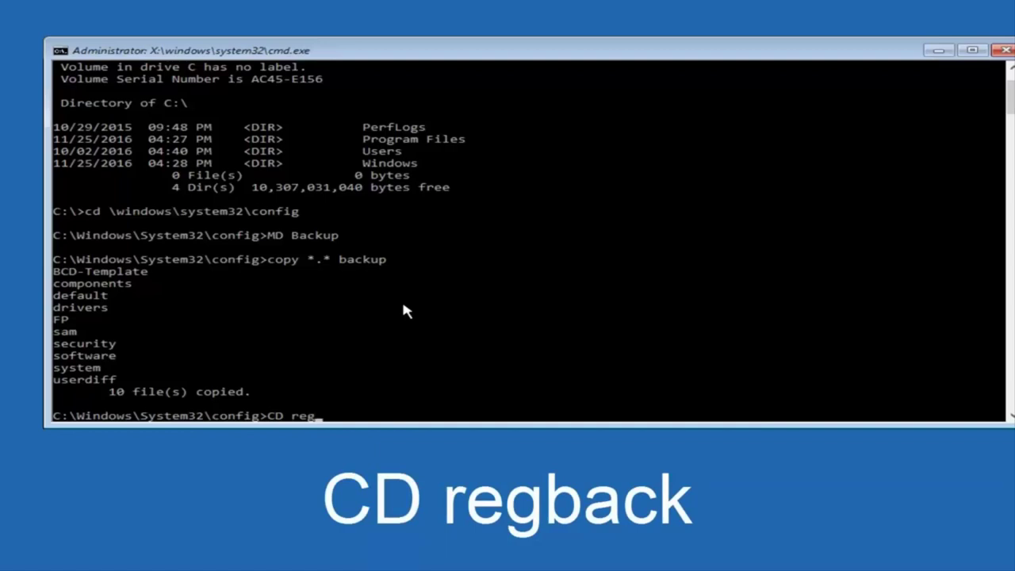
Step: Change into the regback subfolder and list its files with dir
text(back)
key(Return)
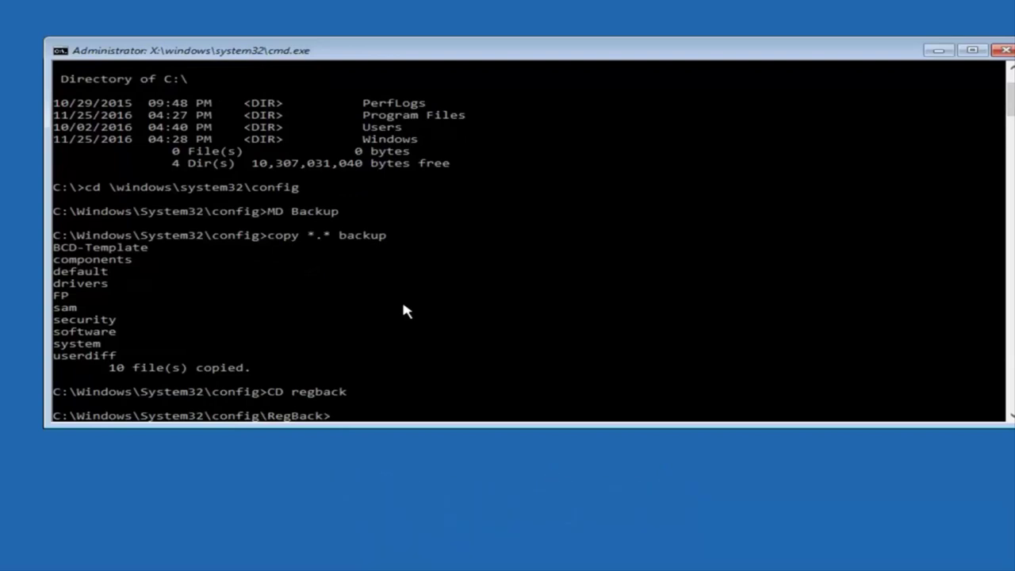
text(dir)
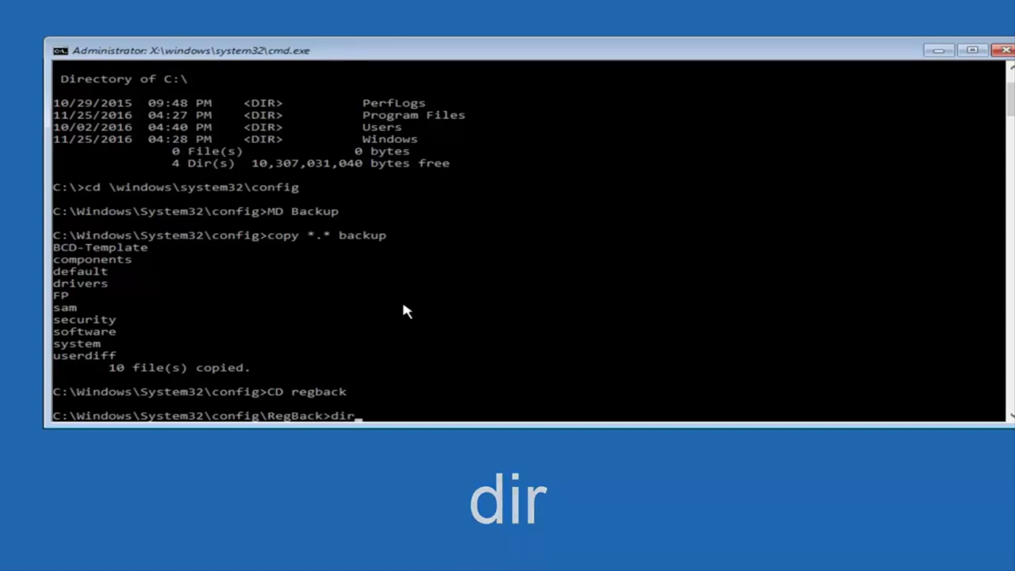
key(Return)
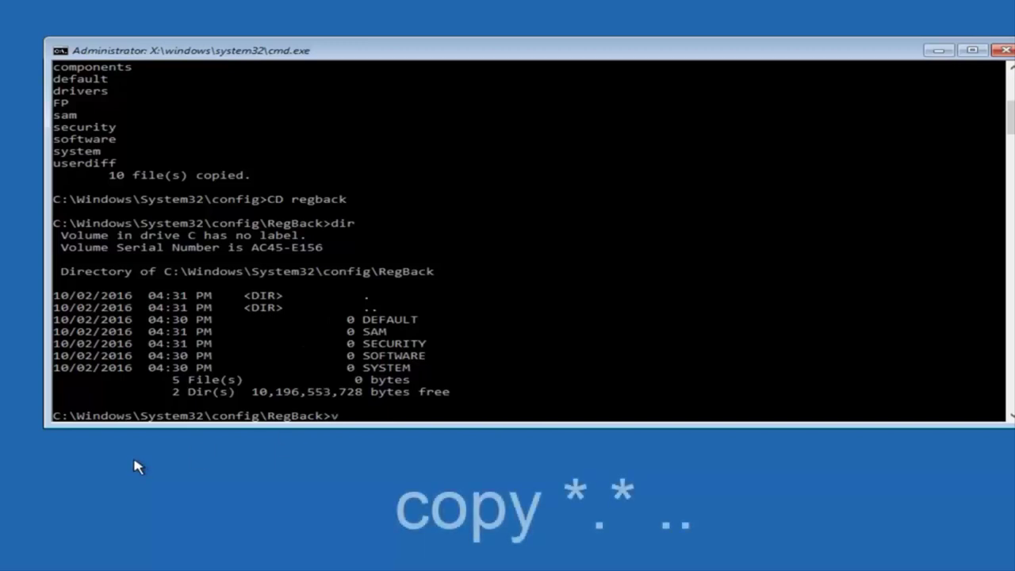
Step: Copy all RegBack files into the parent config folder with copy *.* .., overwriting all existing files, and exit the command prompt
text(vop)
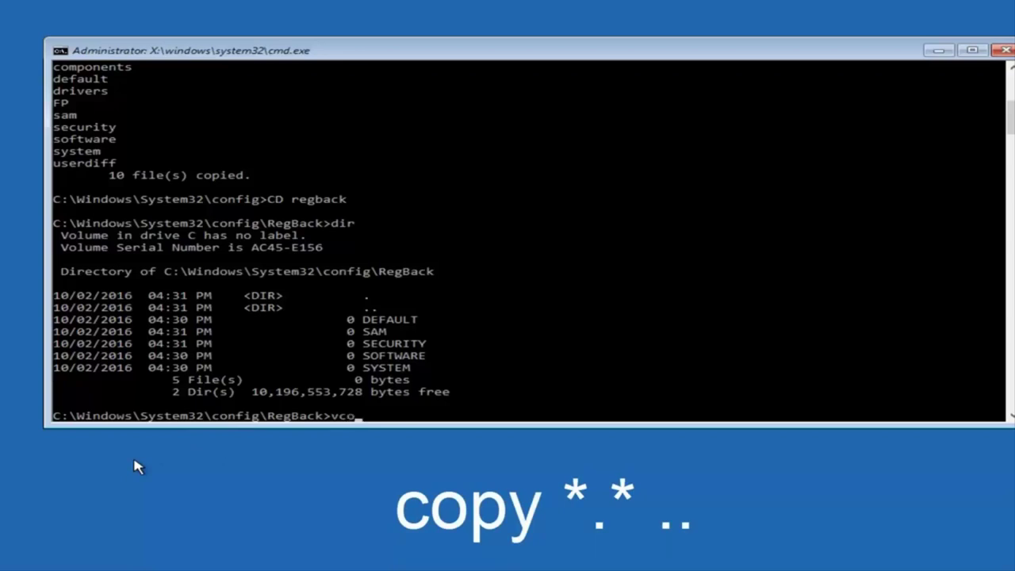
key(BackSpace)
key(BackSpace)
key(BackSpace)
text(copy *.)
text(*)
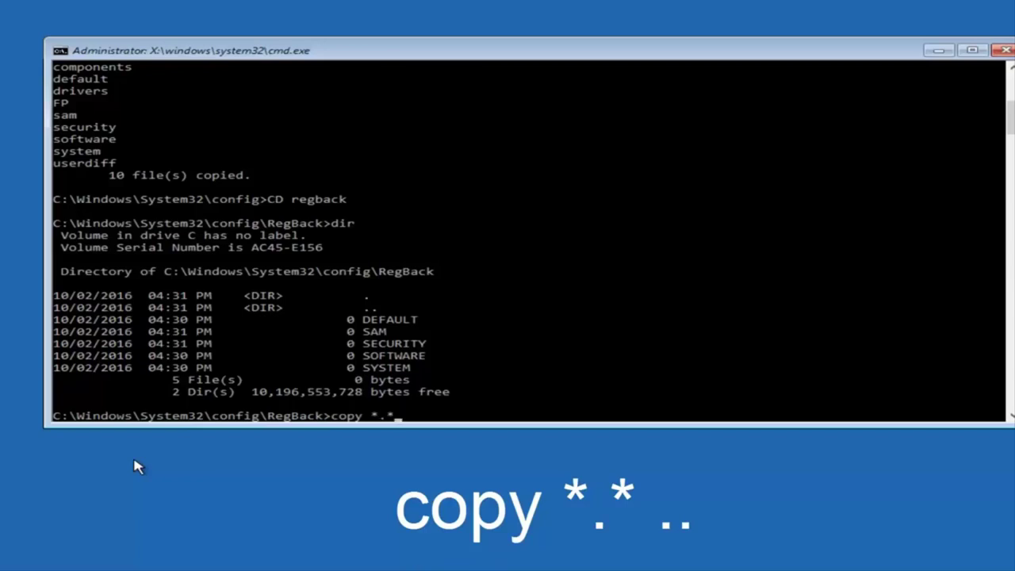
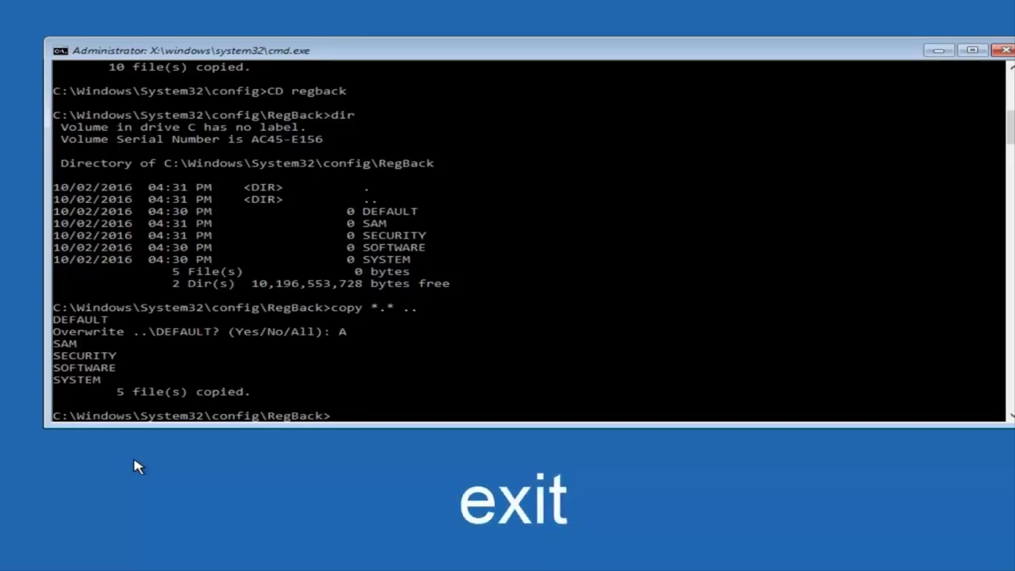
text(exit)
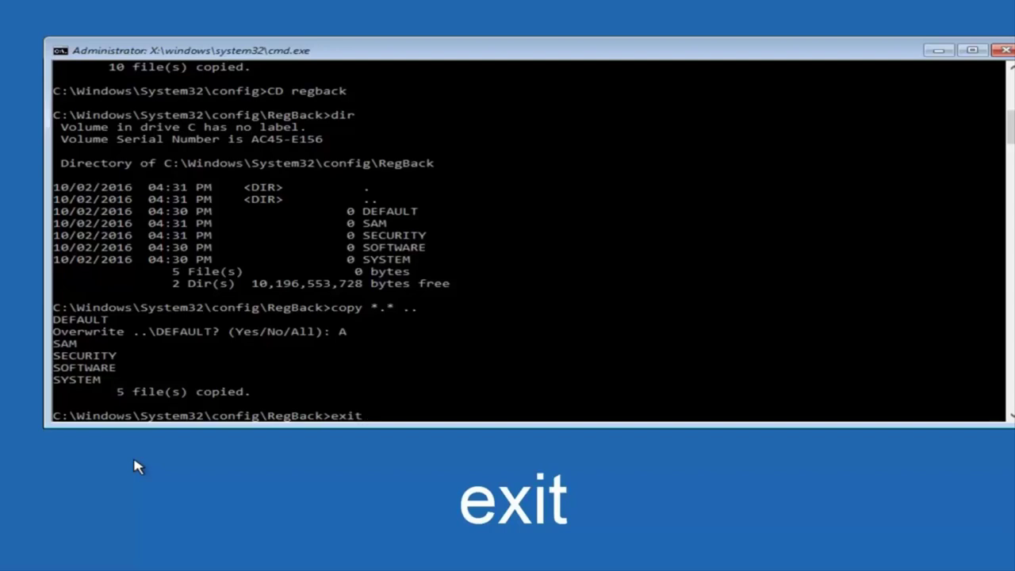
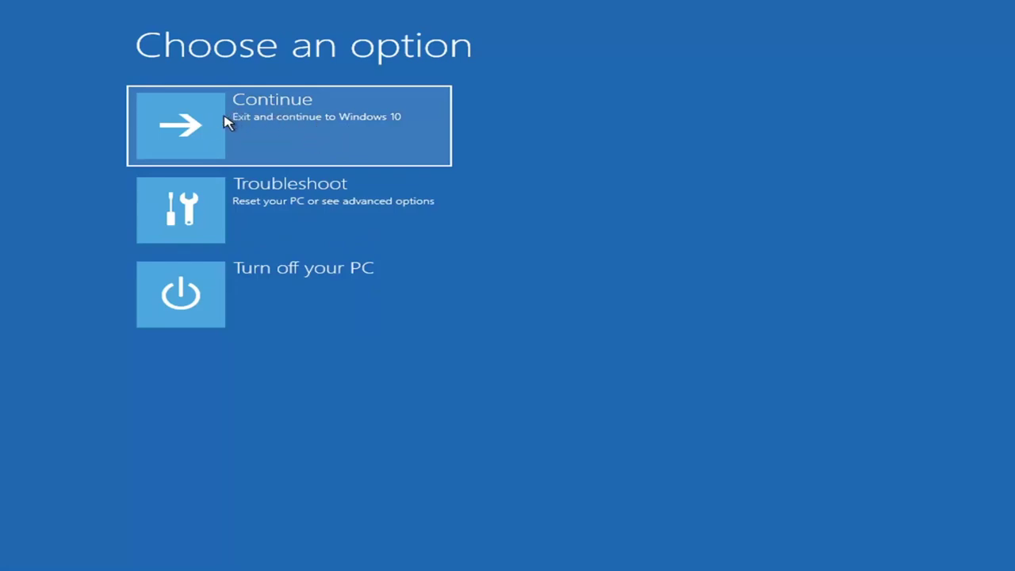
Step: Reset this PC from the troubleshooting options, keeping personal files and using Local reinstall, and start the reset
click(252, 215)
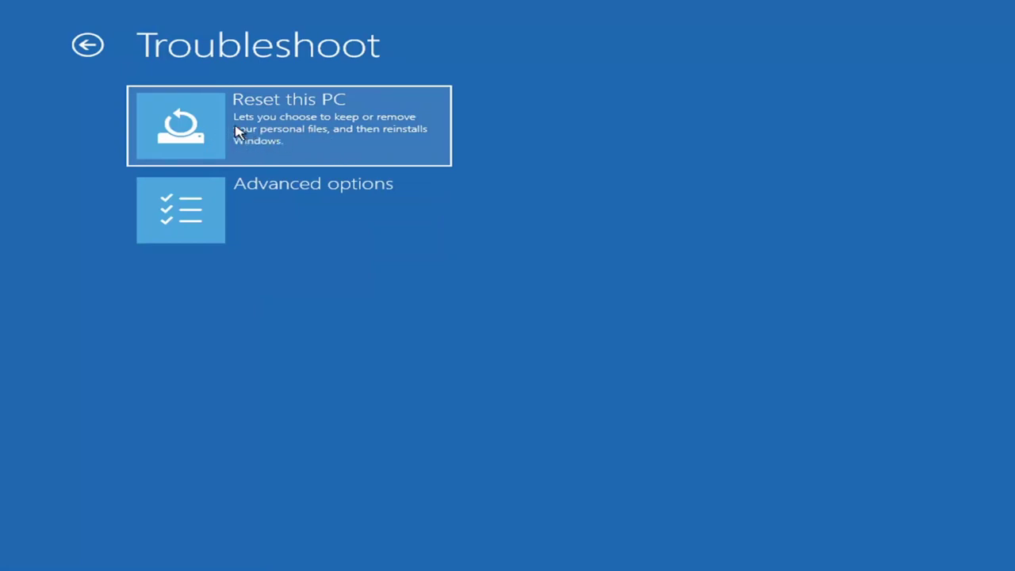
click(252, 130)
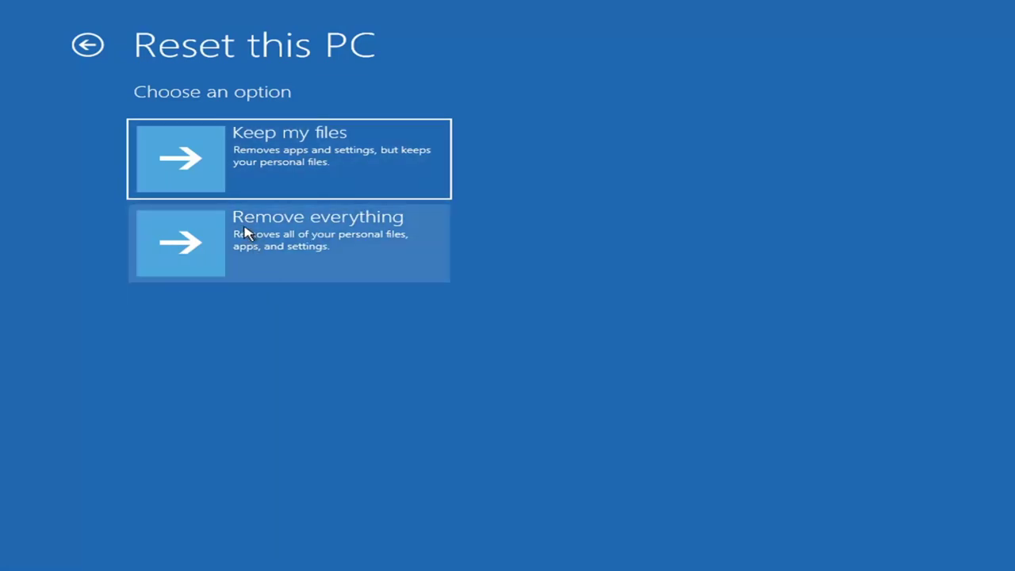
click(226, 163)
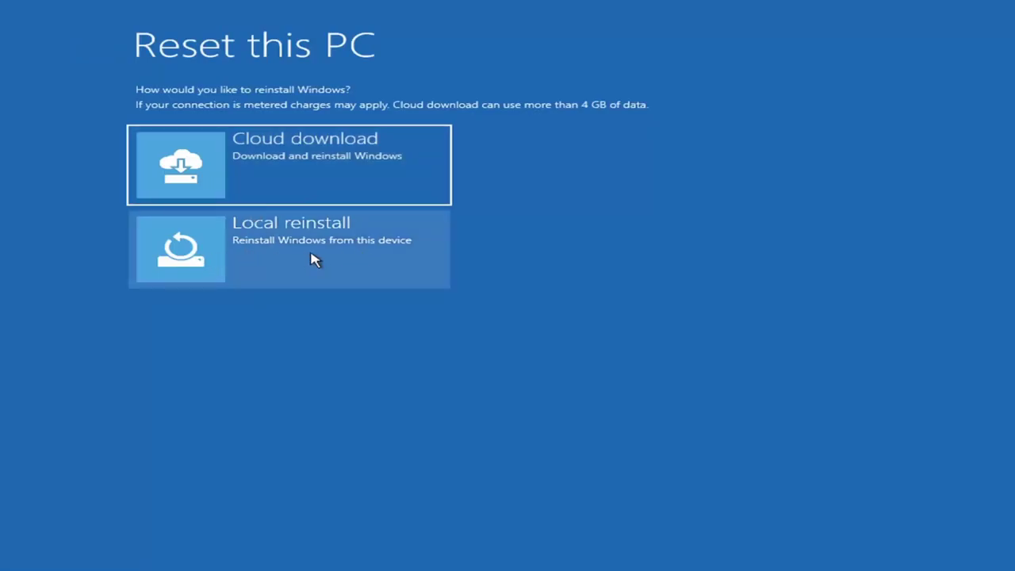
click(266, 252)
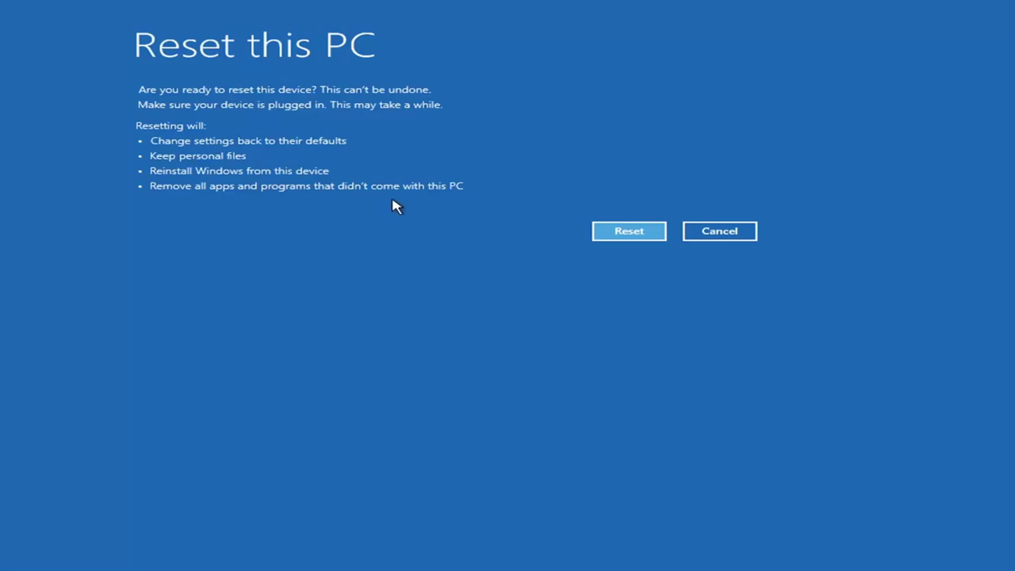
click(628, 233)
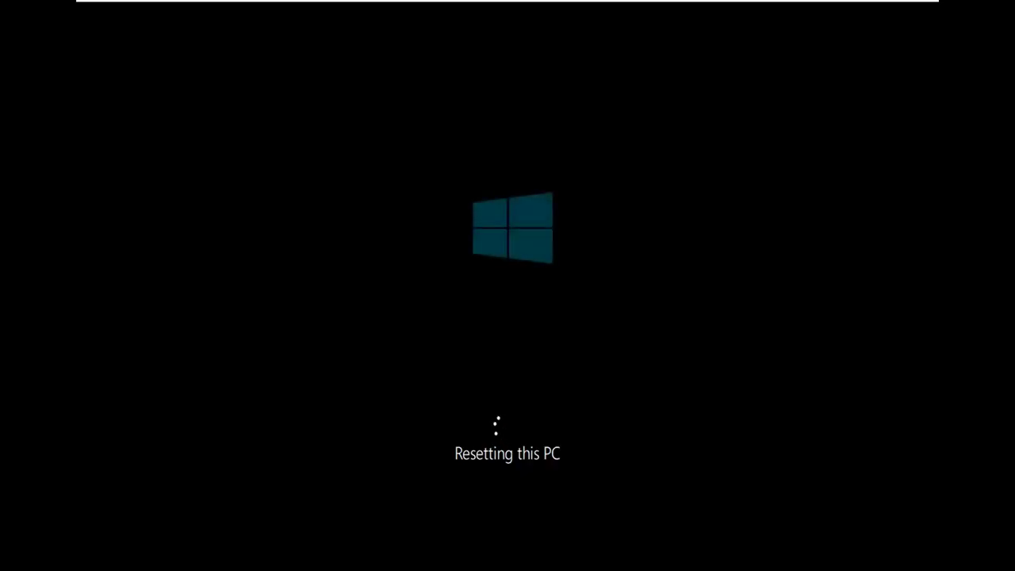